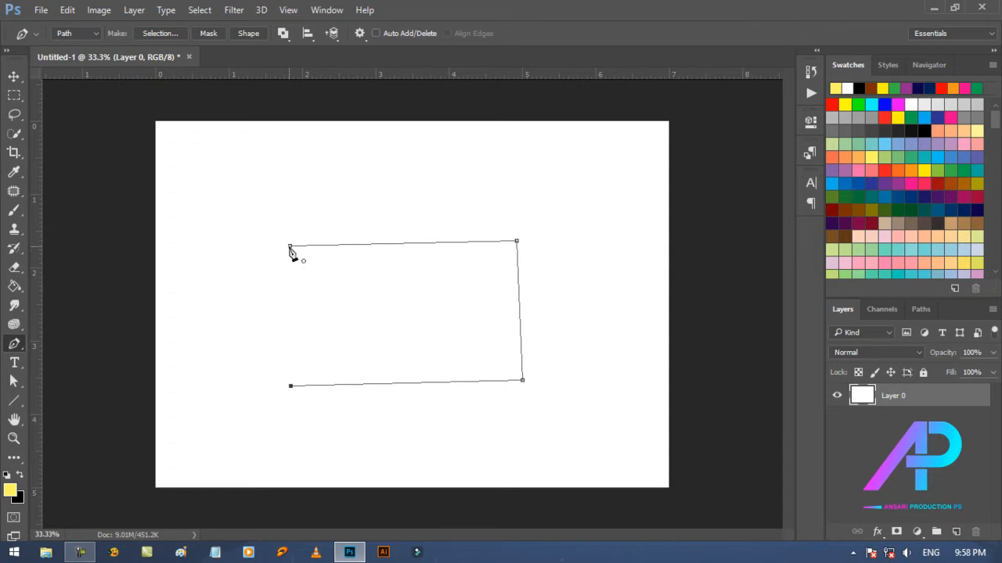
Step: Close the four-sided path, and reposition the whole shape toward the canvas's upper right with the Path Selection Tool
click(290, 246)
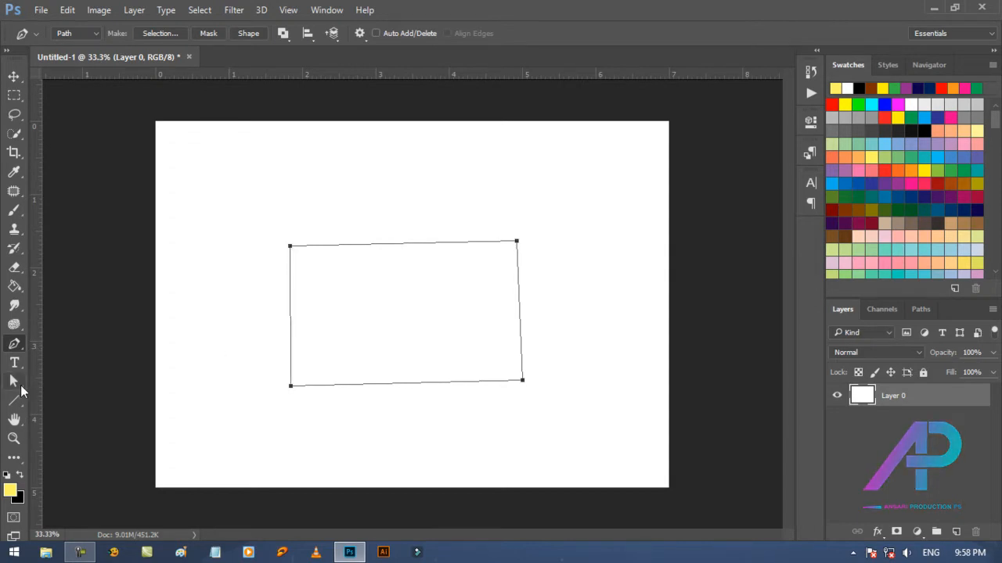
click(14, 382)
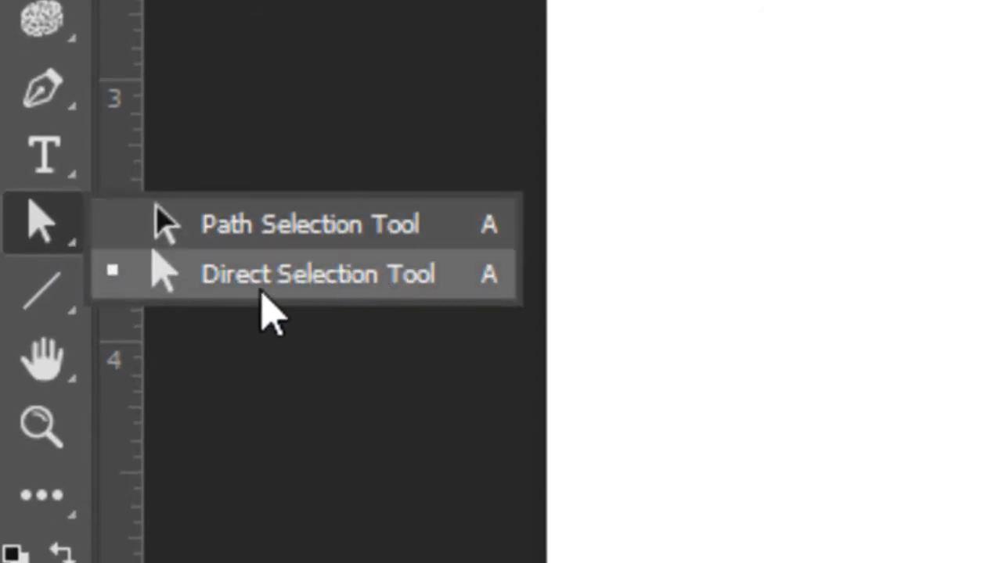
click(363, 278)
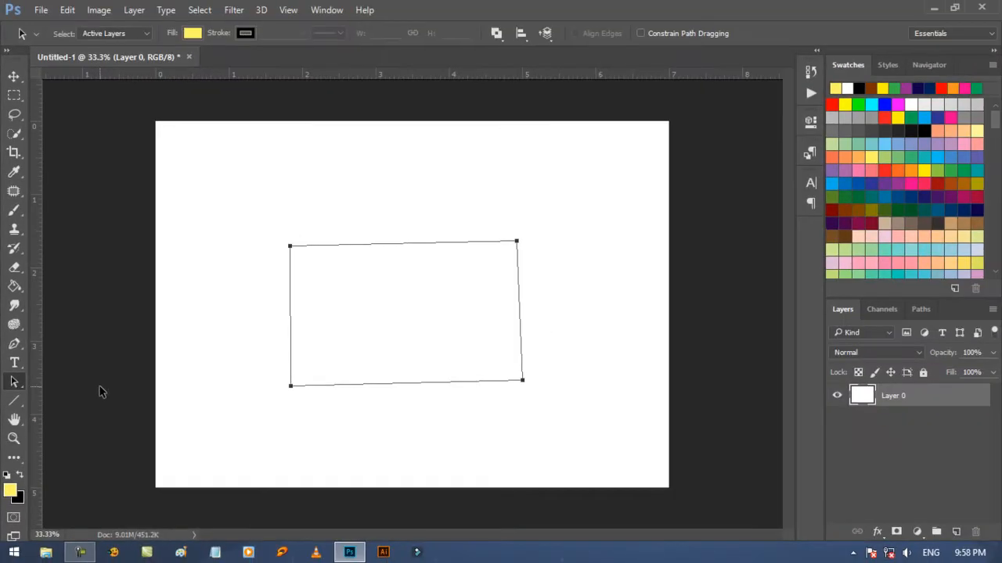
drag(428, 353, 512, 303)
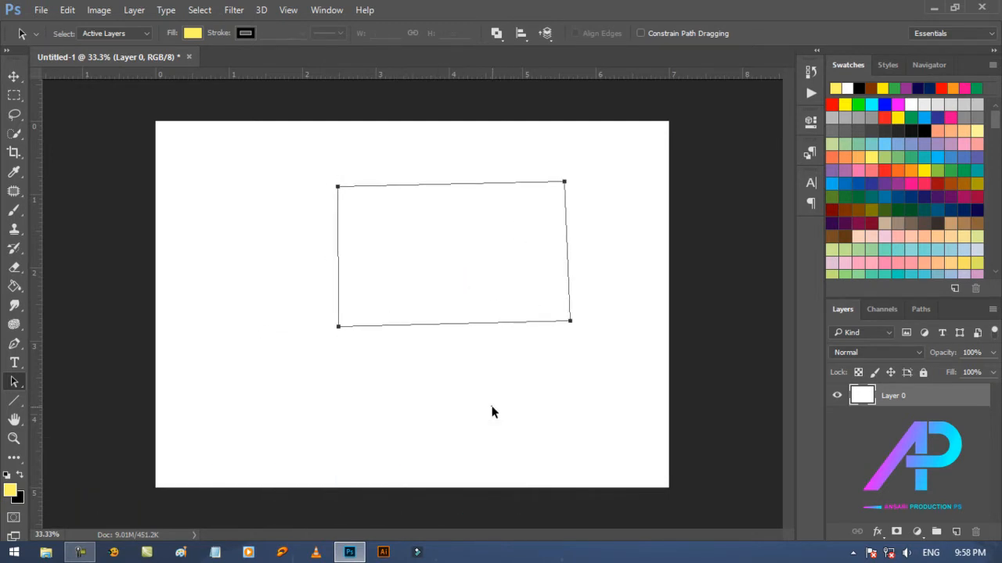
click(358, 320)
drag(375, 279, 244, 250)
drag(328, 349, 511, 286)
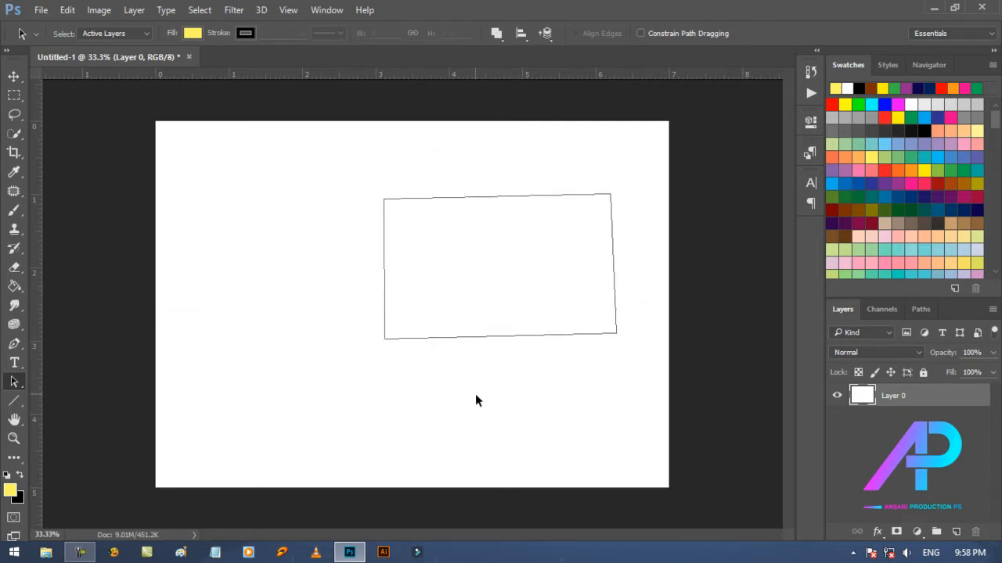
Step: Try to shift the path with the Move Tool, and move it leftward with the Path Selection Tool instead
click(13, 76)
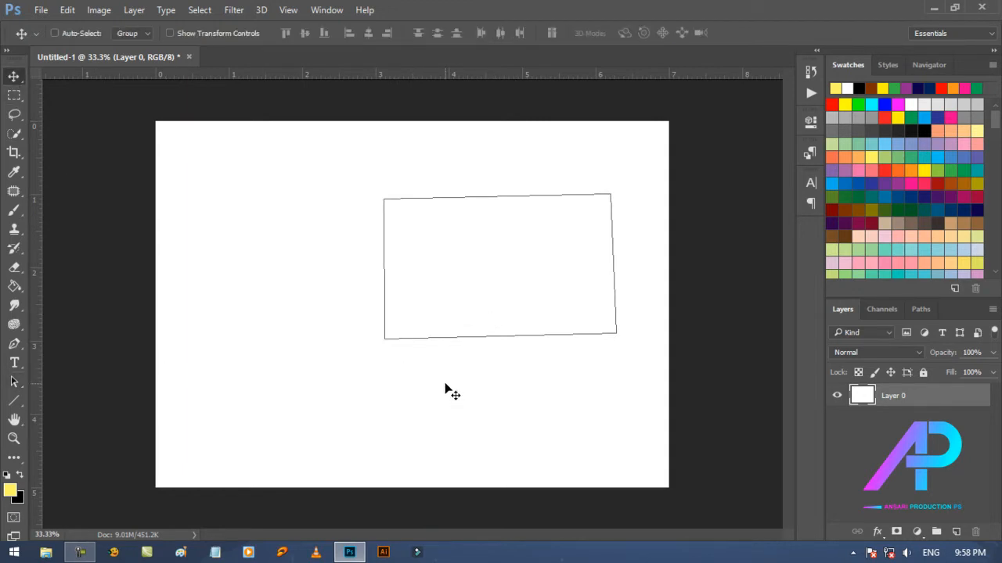
mouse_move(448, 389)
mouse_down()
mouse_move(375, 355)
mouse_move(468, 345)
mouse_move(438, 384)
mouse_move(418, 342)
mouse_move(441, 365)
mouse_move(443, 391)
mouse_up()
click(15, 383)
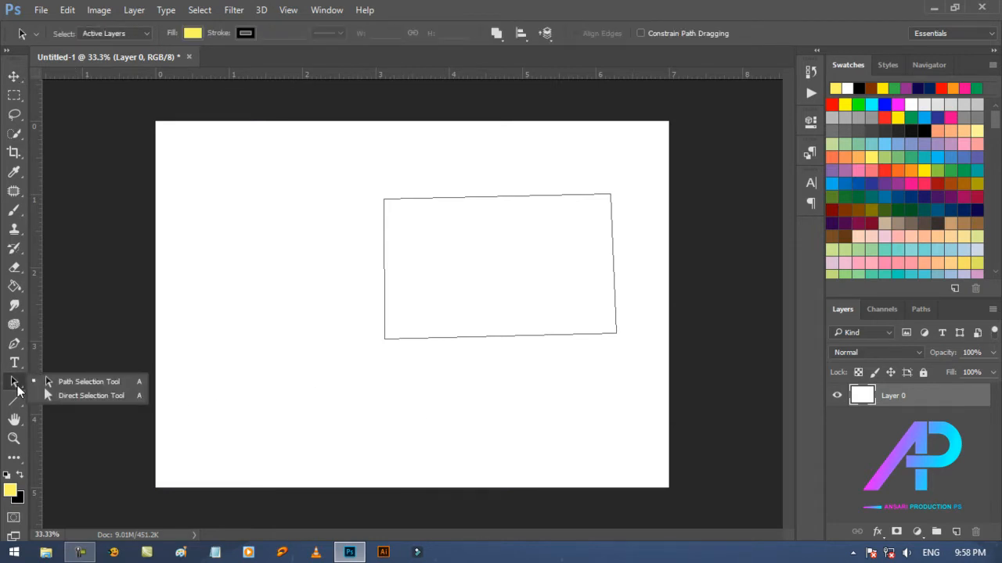
click(96, 383)
drag(471, 326, 377, 325)
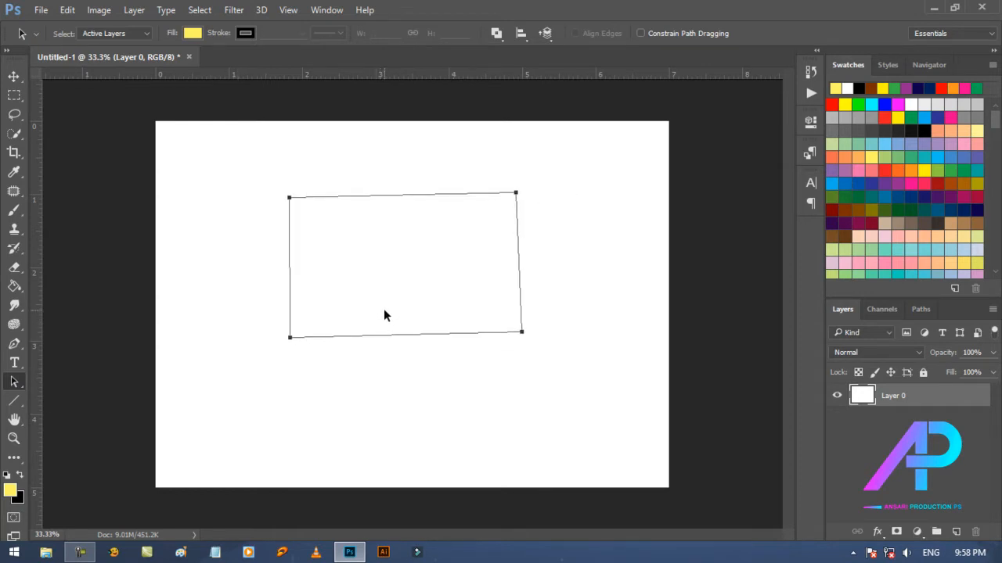
Step: Use the Direct Selection Tool to shift the path's bottom edge down and left and its lower-right corner outward
click(19, 382)
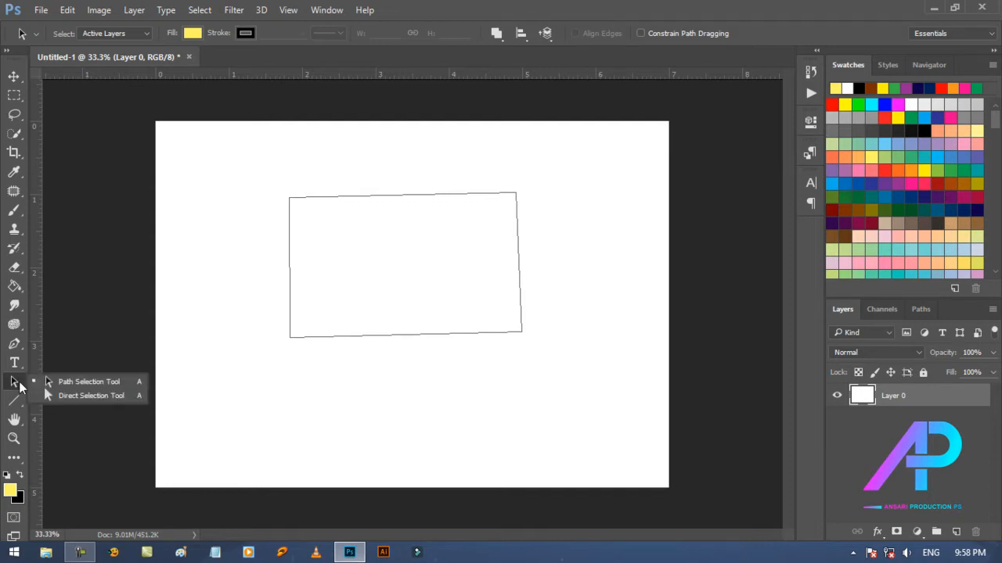
click(101, 395)
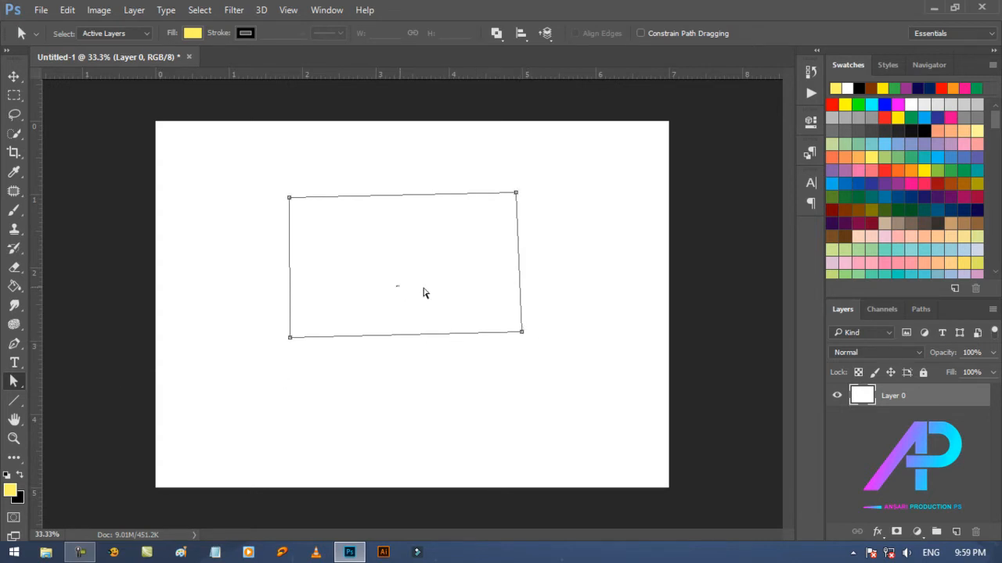
drag(423, 288, 490, 291)
drag(547, 169, 261, 351)
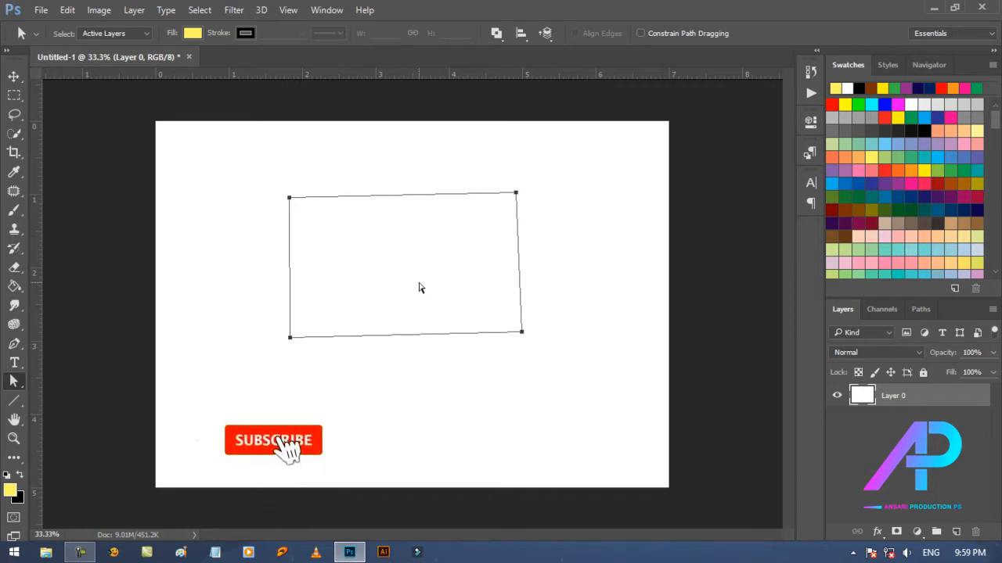
drag(420, 288, 438, 348)
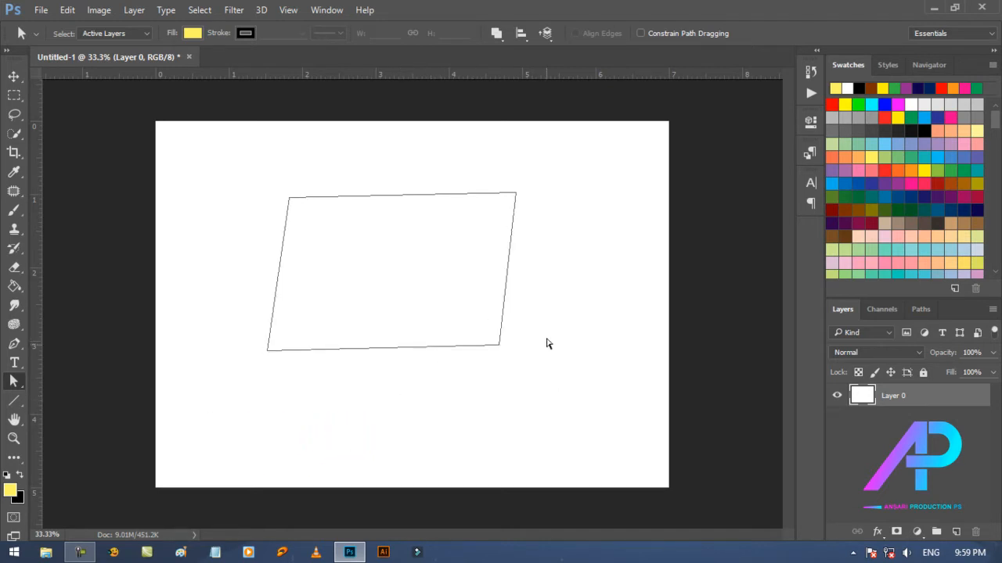
drag(545, 329, 515, 350)
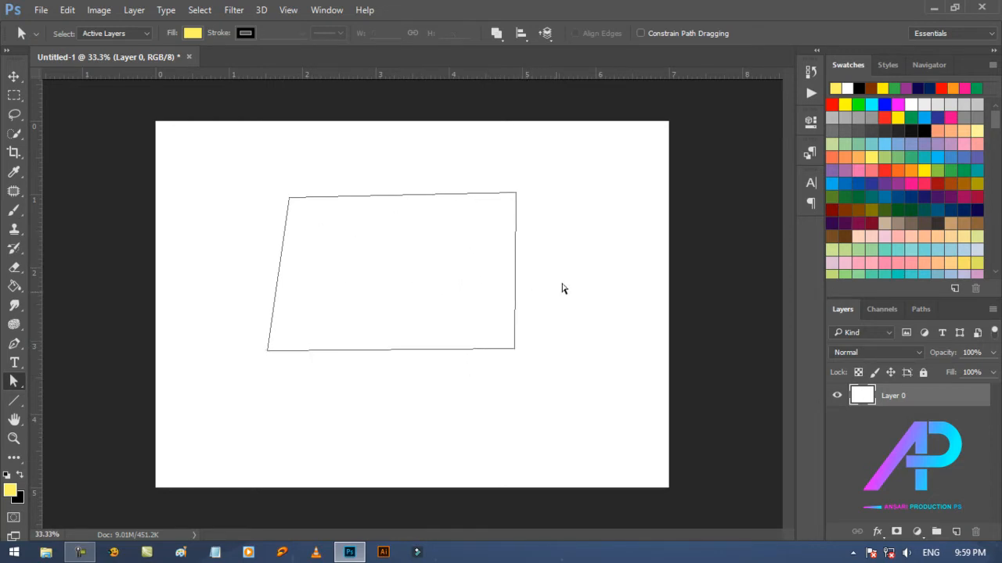
Step: Select the path's right-side anchor points and pull the lower-right and upper-right corners individually inward to the left
drag(567, 159, 499, 391)
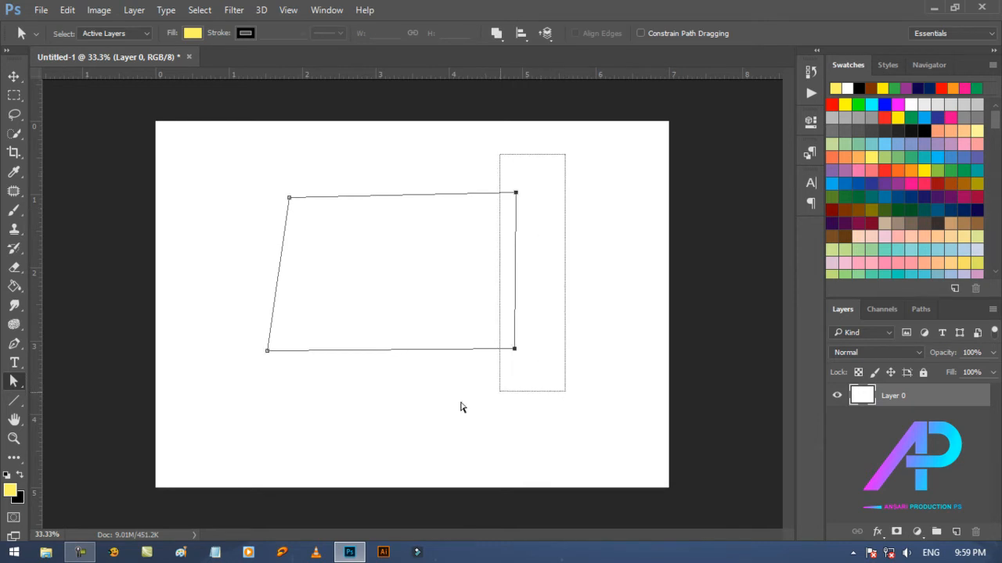
drag(516, 354, 384, 282)
click(550, 351)
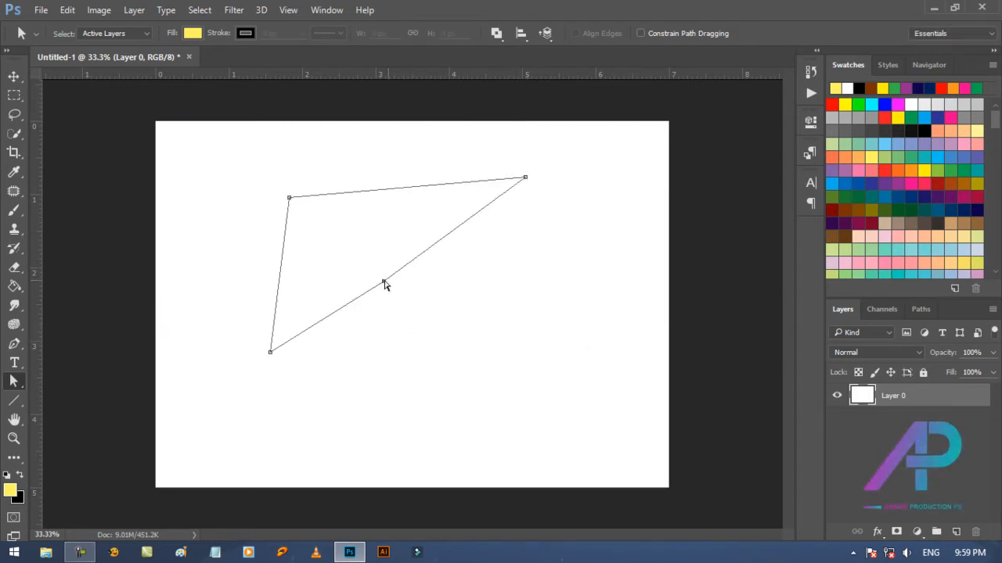
drag(516, 183, 375, 230)
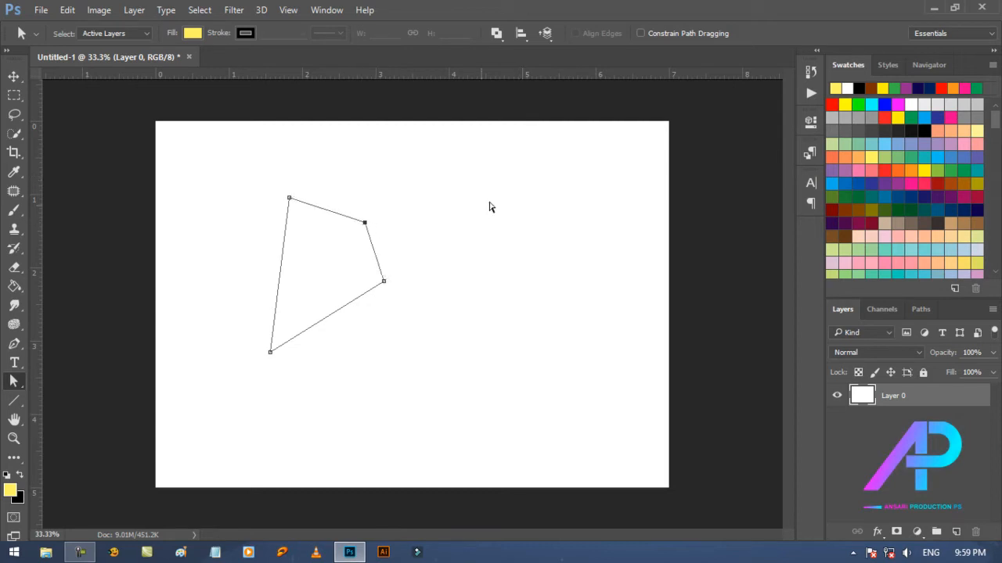
Step: Move the path's three upper anchor points together, and adjust each individually to form a wide quadrilateral
drag(263, 180, 471, 307)
drag(367, 227, 441, 263)
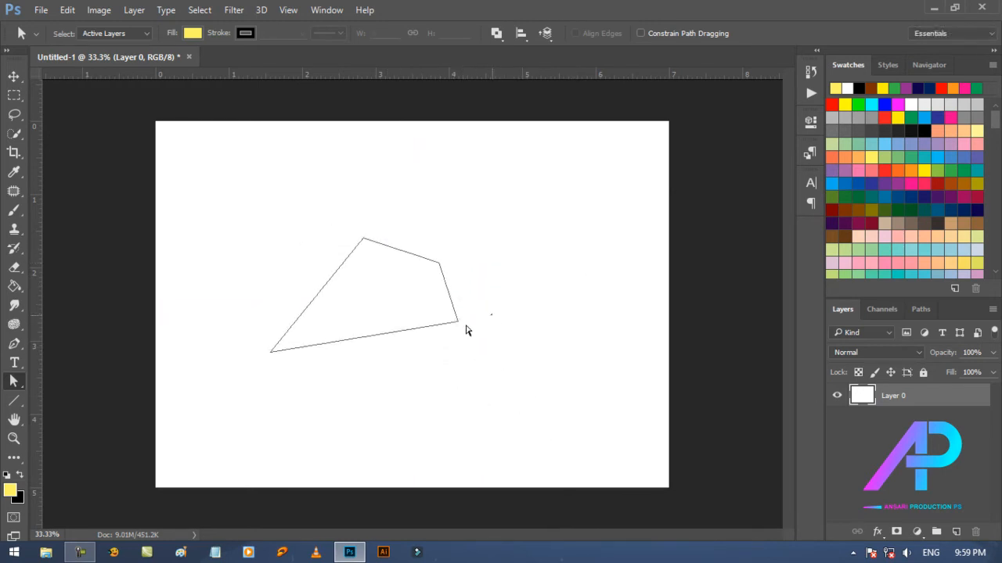
drag(458, 327, 498, 349)
drag(439, 264, 477, 233)
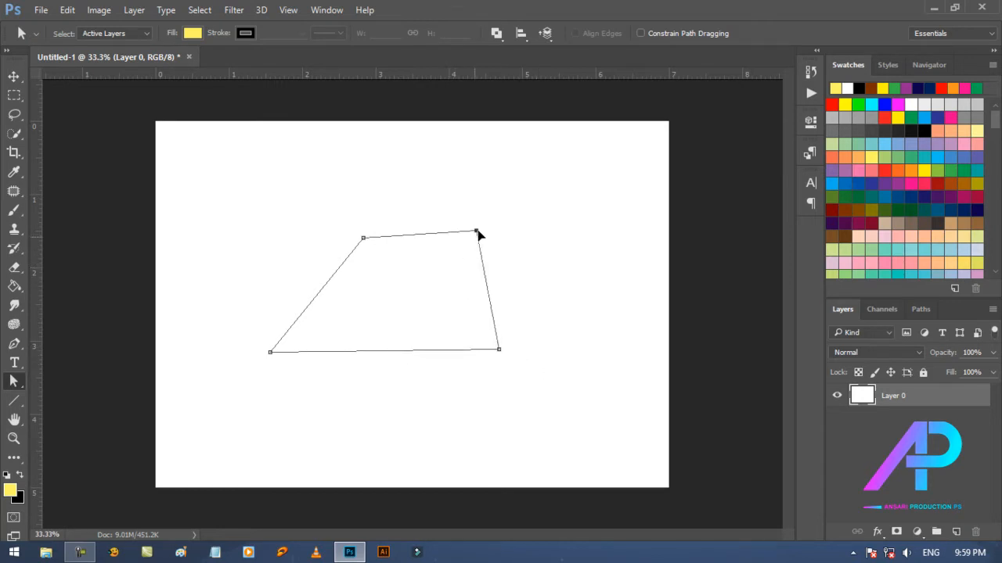
drag(364, 239, 275, 227)
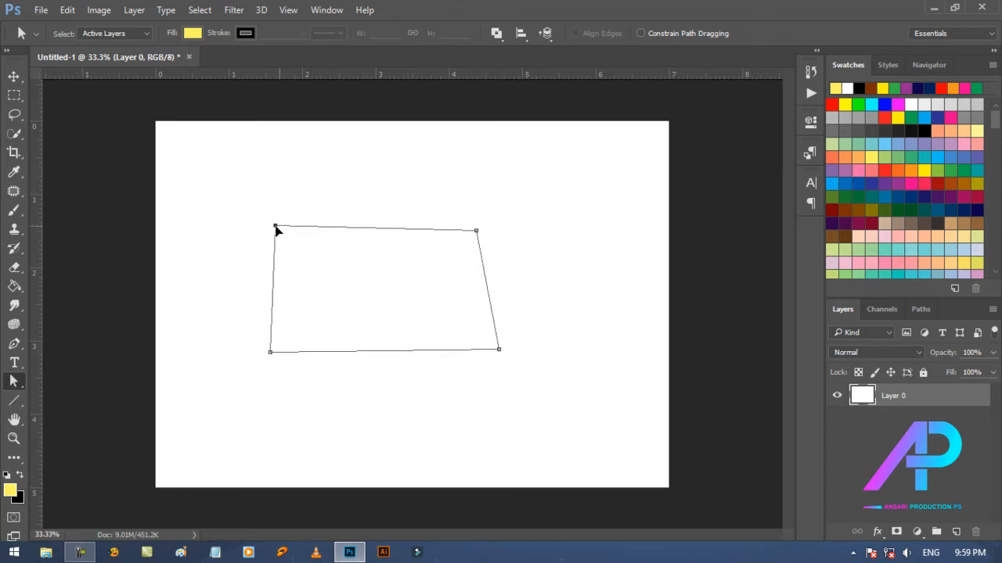
drag(477, 233, 479, 206)
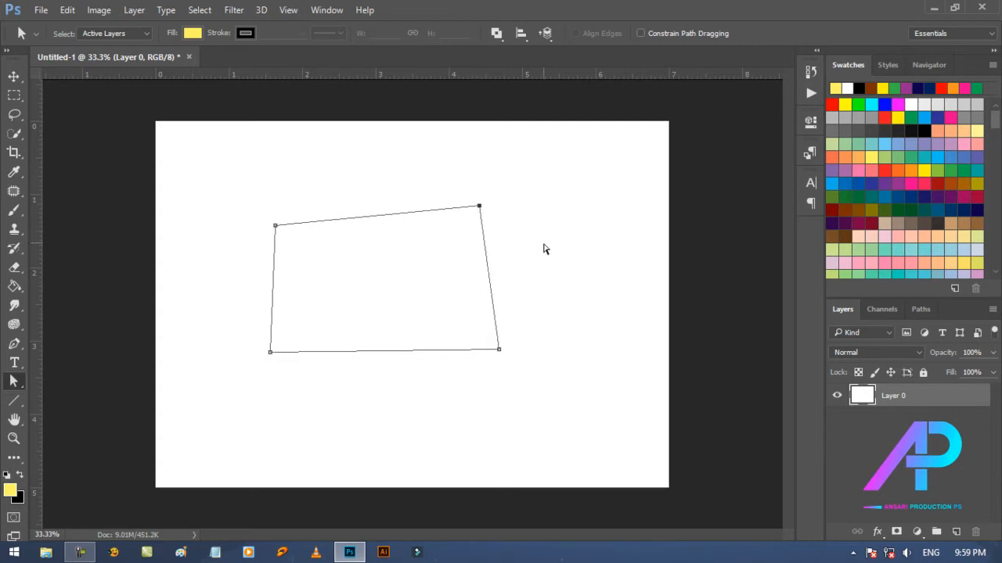
Step: Select all of the quadrilateral's anchor points to move it as a whole, and place it as a narrower shape in the canvas's left half
drag(247, 198, 619, 377)
drag(458, 355, 550, 369)
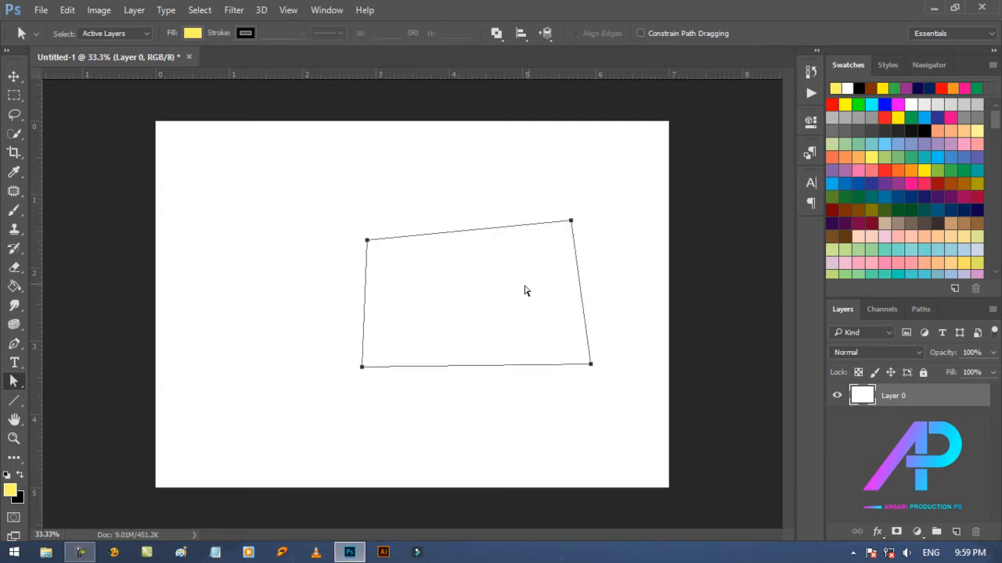
drag(324, 197, 662, 378)
drag(474, 235, 454, 231)
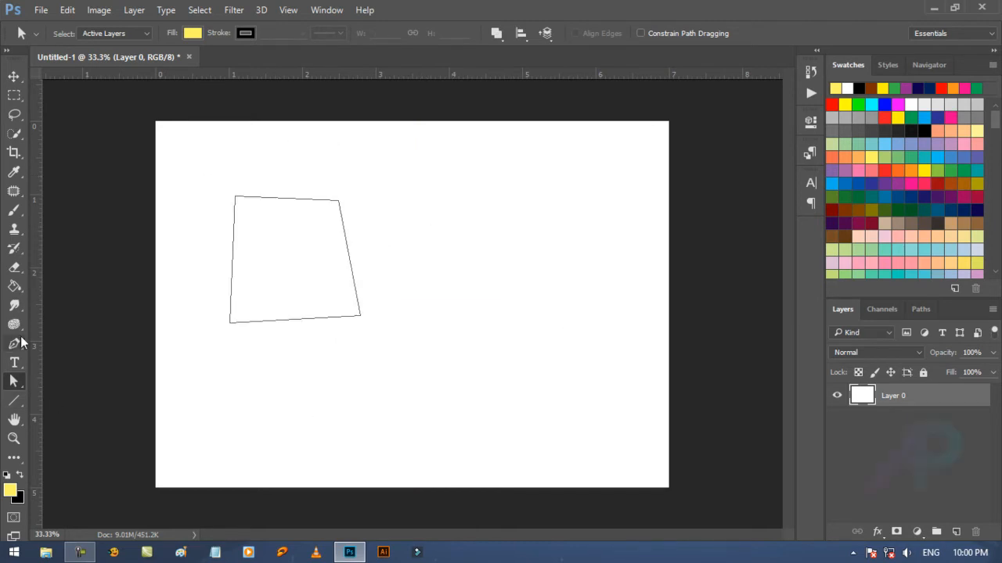
Step: Draw a closed triangular path with the Pen Tool on the canvas's right half, beside the quadrilateral
click(15, 344)
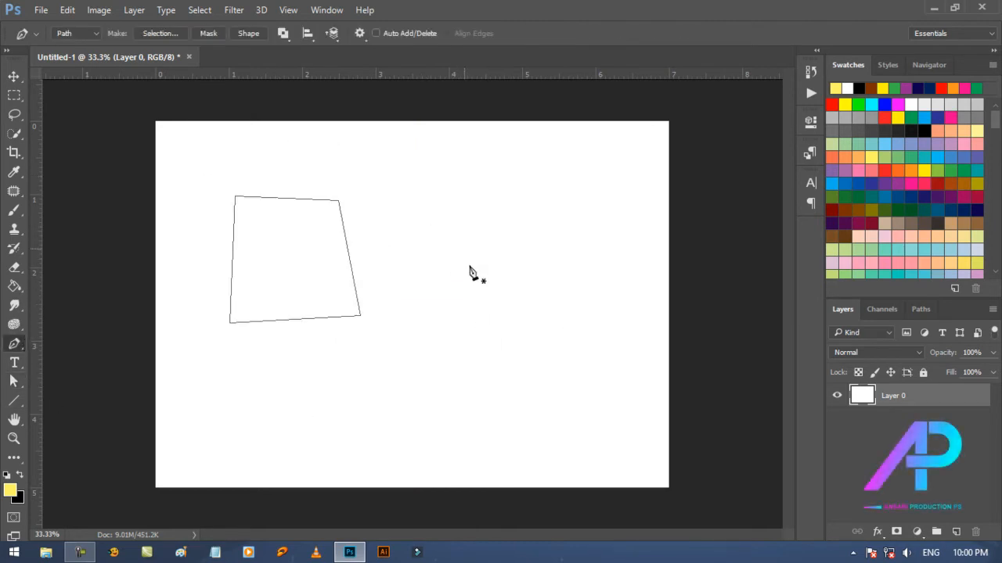
click(461, 343)
click(533, 220)
click(622, 332)
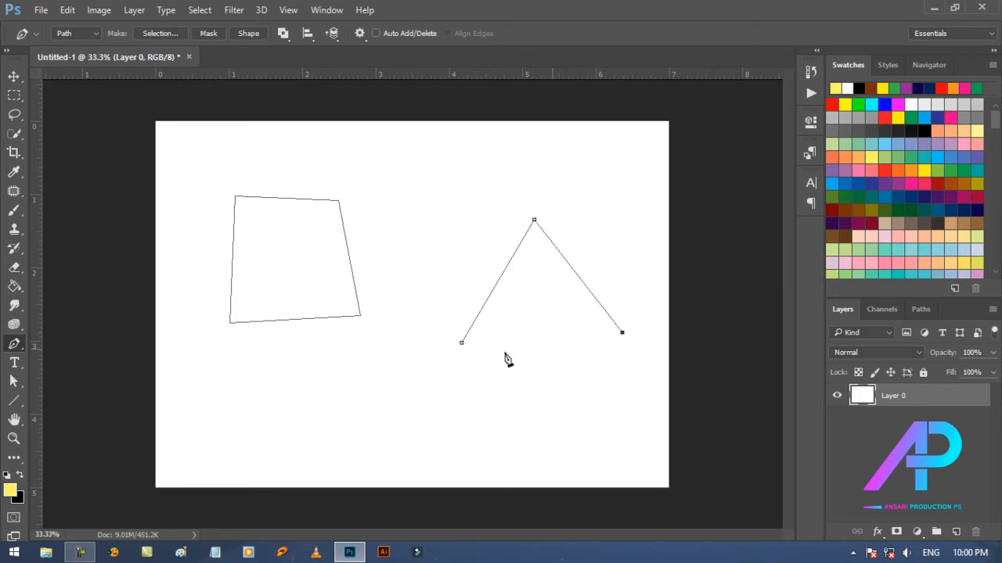
click(461, 343)
Step: Move the triangle up and left and the quadrilateral slightly down and right with the Path Selection Tool, and deselect both
click(14, 382)
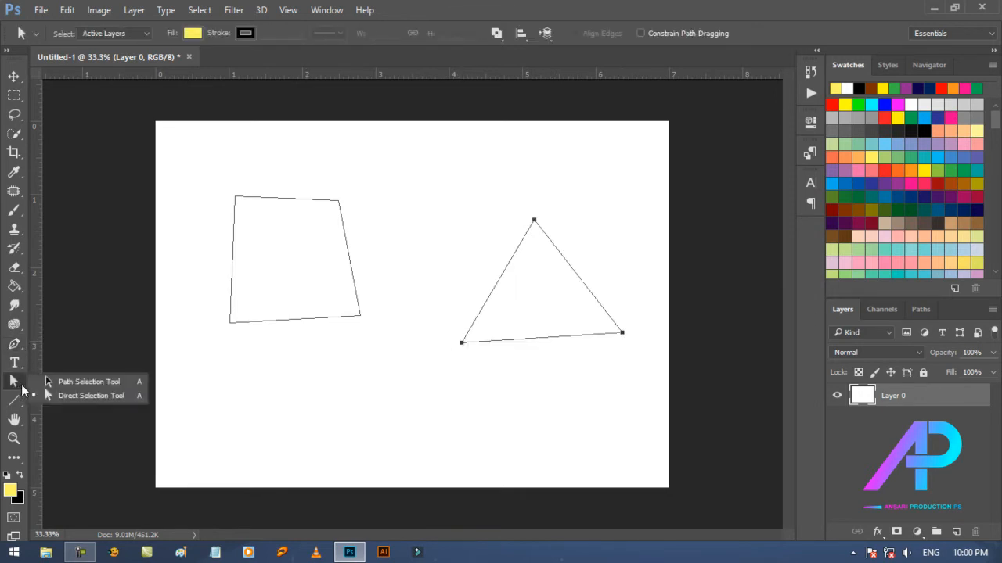
click(79, 396)
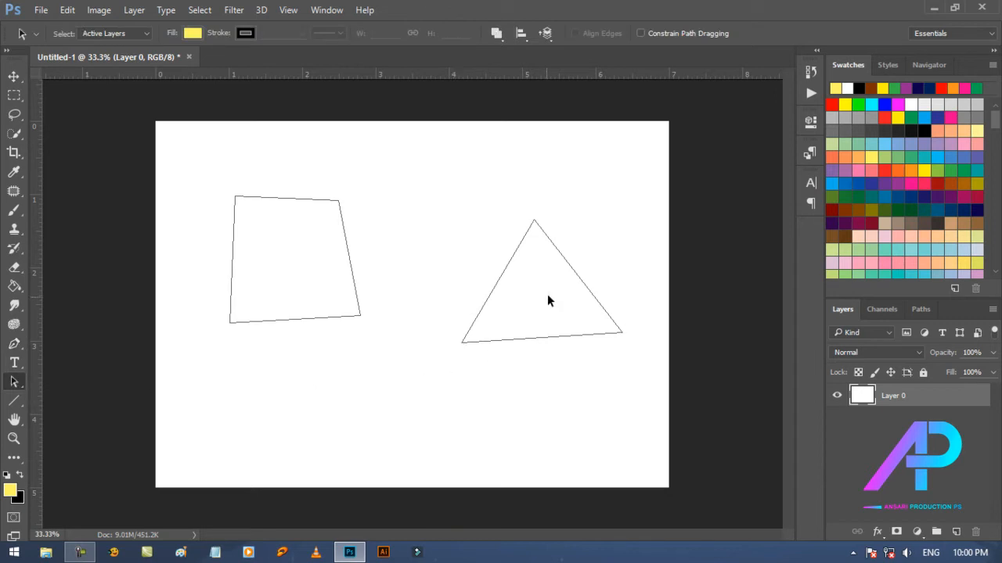
drag(547, 294, 515, 266)
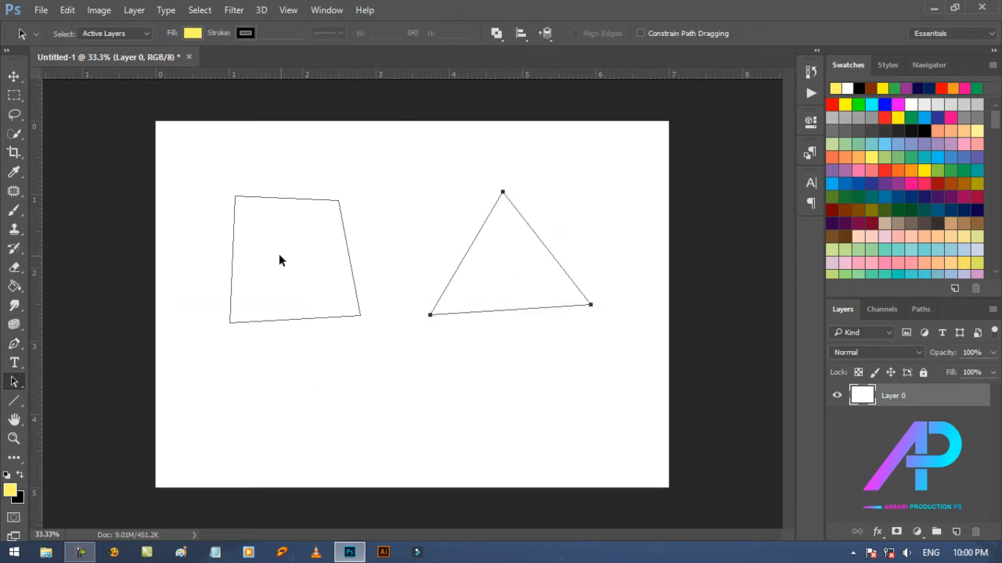
mouse_move(315, 273)
mouse_down()
mouse_move(308, 388)
mouse_move(313, 303)
mouse_move(330, 310)
mouse_move(331, 282)
mouse_up()
click(439, 393)
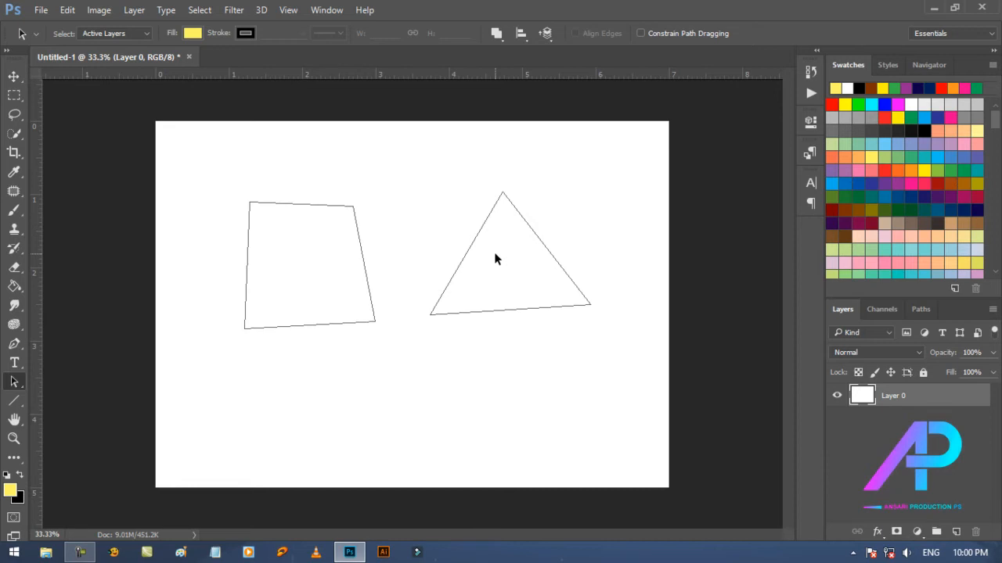
Step: Create a new empty layer above Layer 0 and give the layer list more height
click(956, 532)
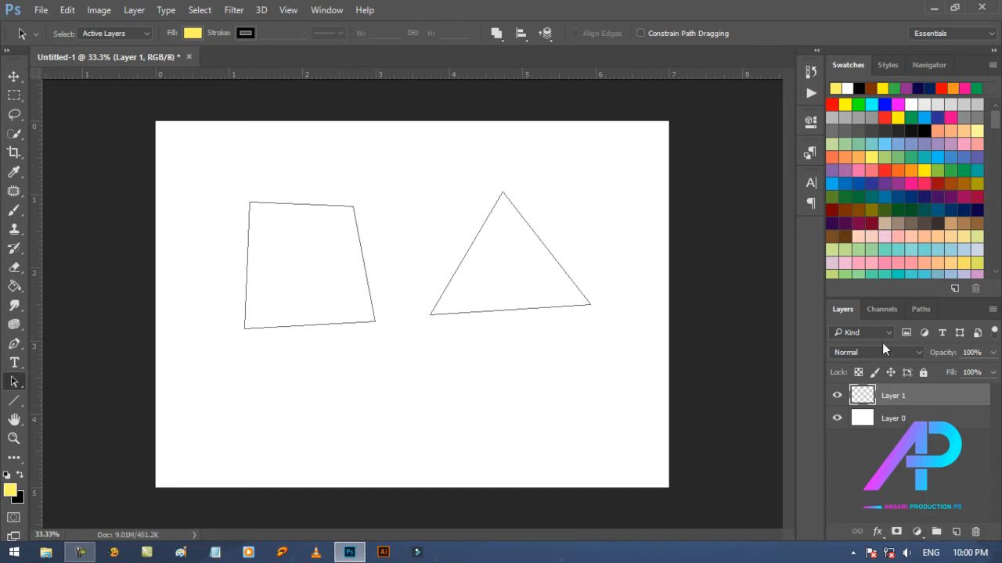
drag(885, 295, 898, 159)
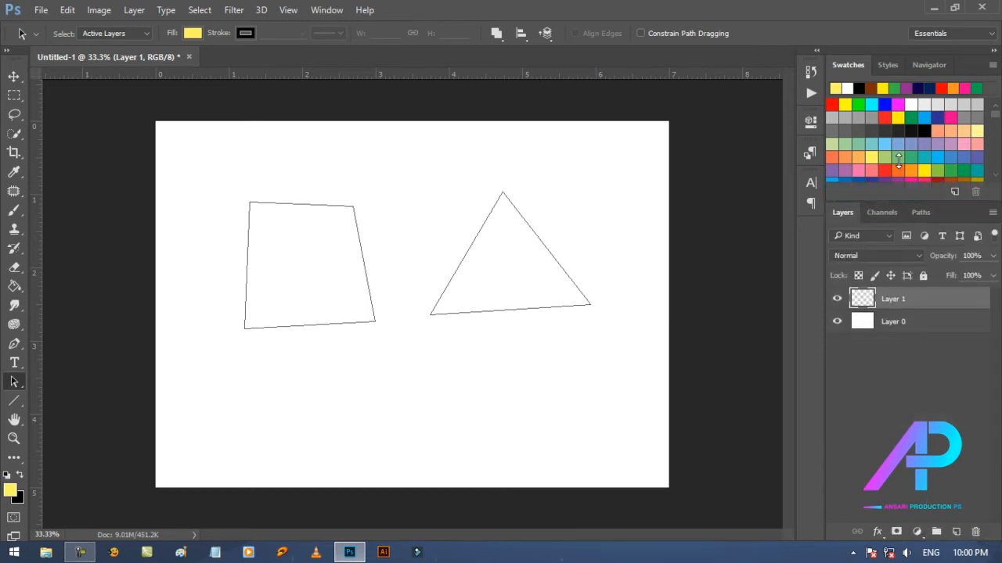
Step: Hide both shape outlines by deselecting the Work Path, reselect it to show them, and return to the layer list
click(921, 213)
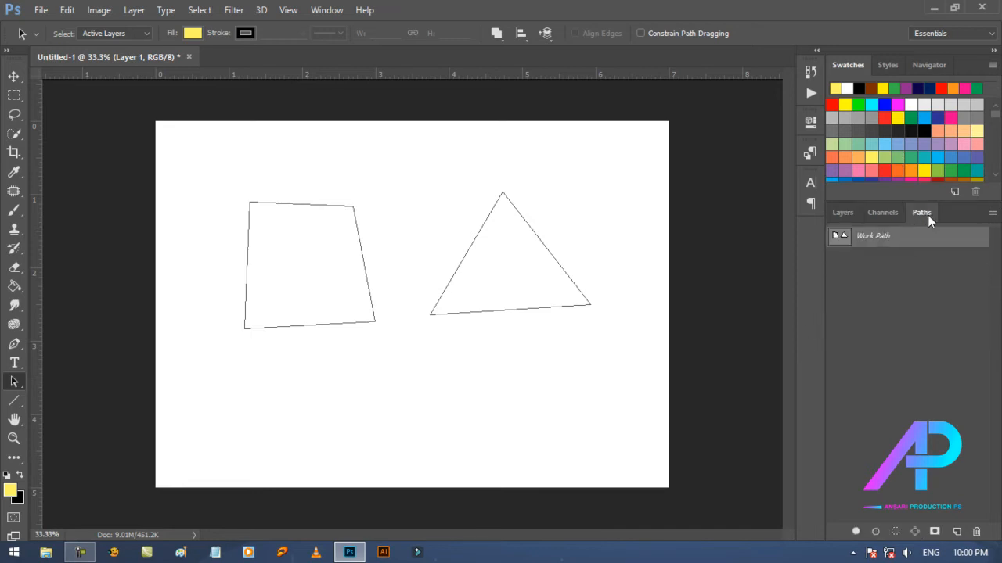
click(328, 10)
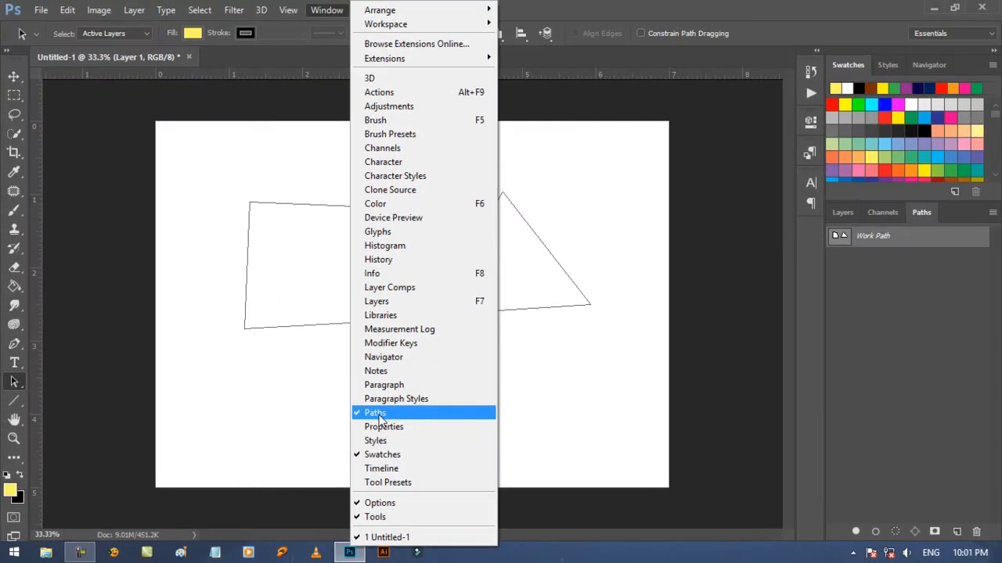
click(832, 322)
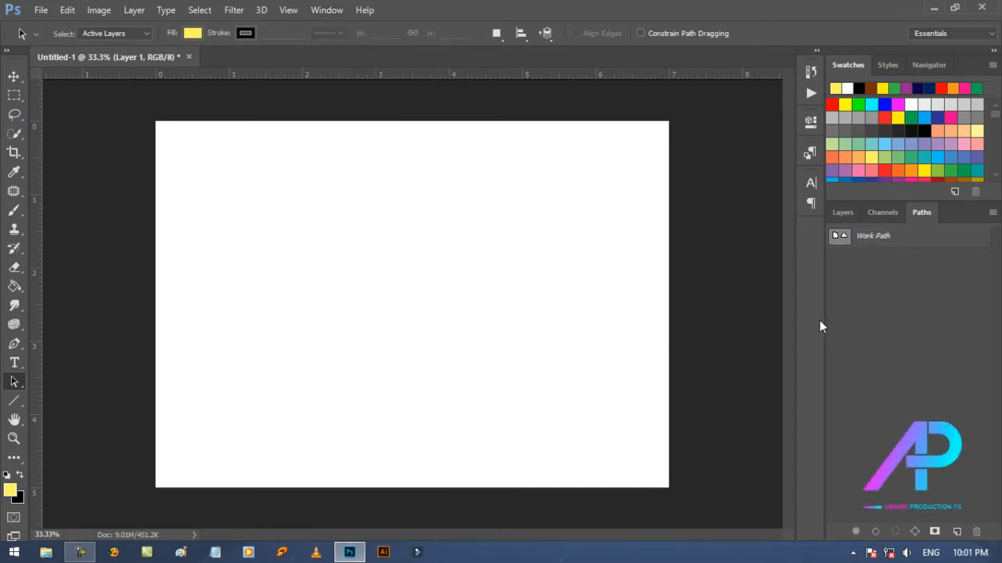
click(845, 214)
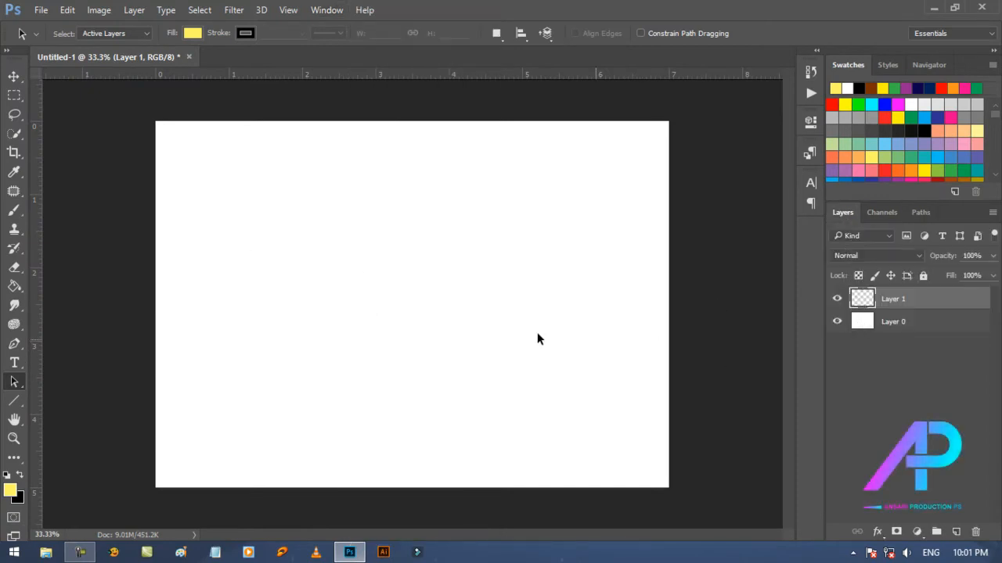
click(925, 213)
click(844, 246)
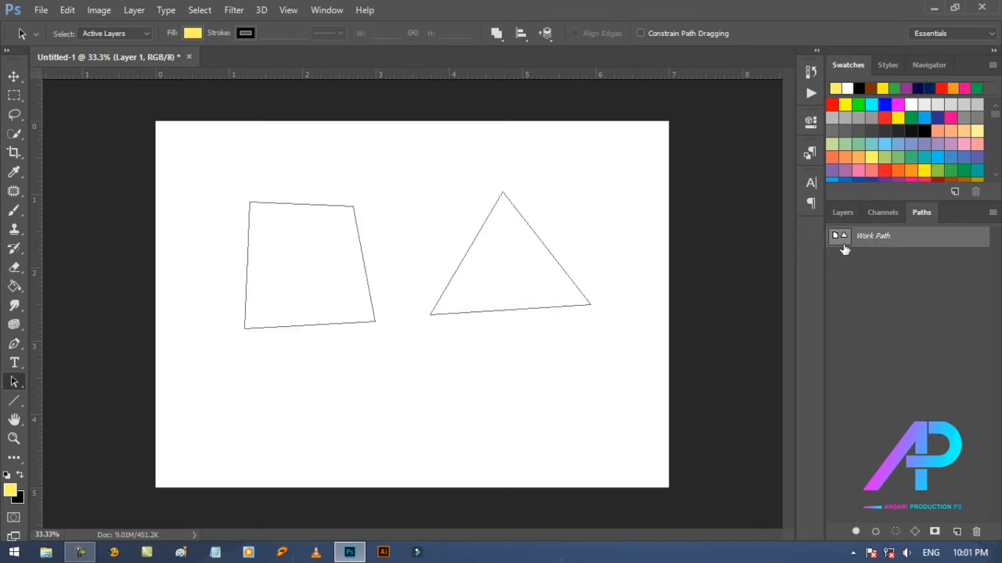
click(839, 216)
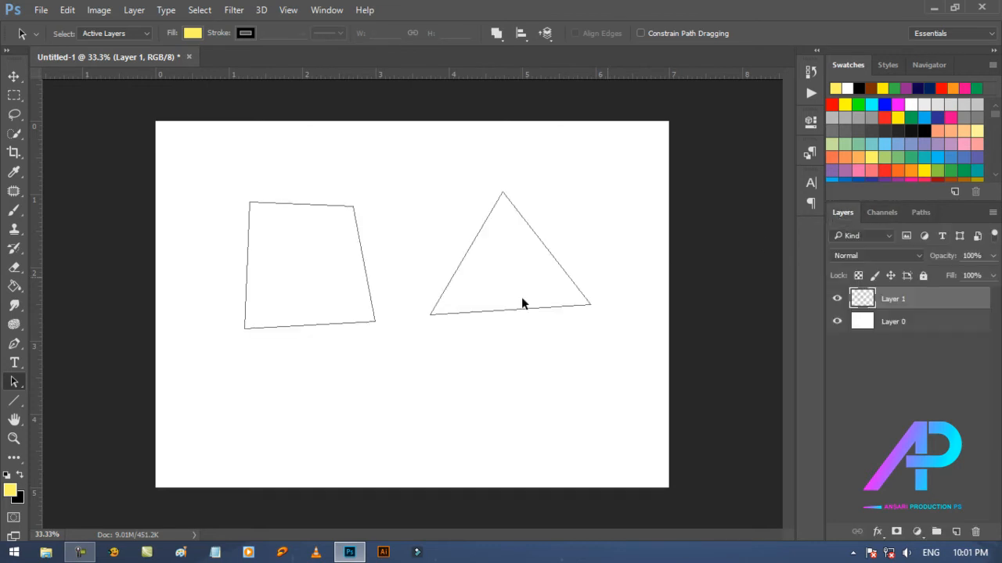
Step: Load both Work Path shapes as a selection from the path thumbnail, and clear the selection
click(925, 214)
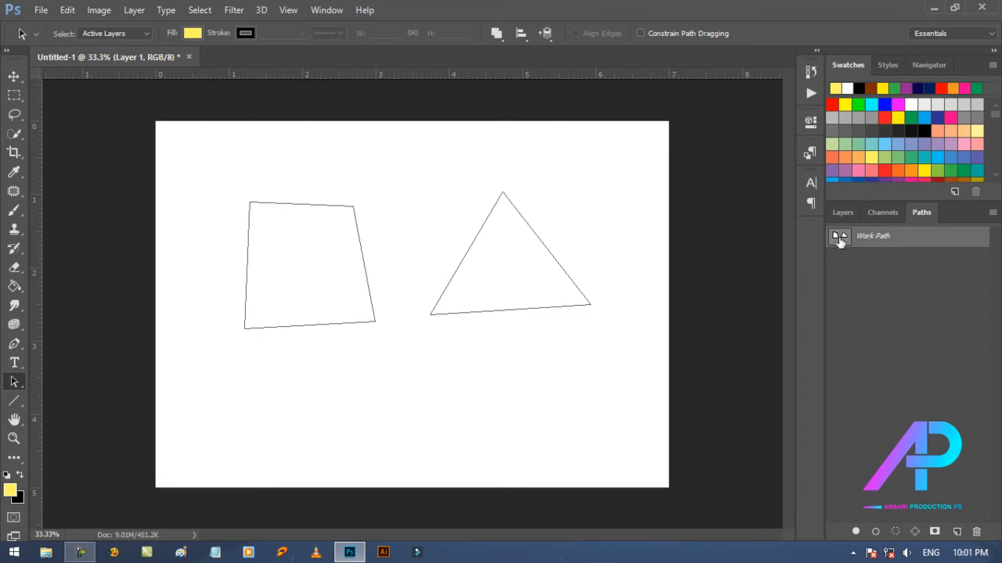
drag(839, 242, 840, 245)
ctrl+click(840, 241)
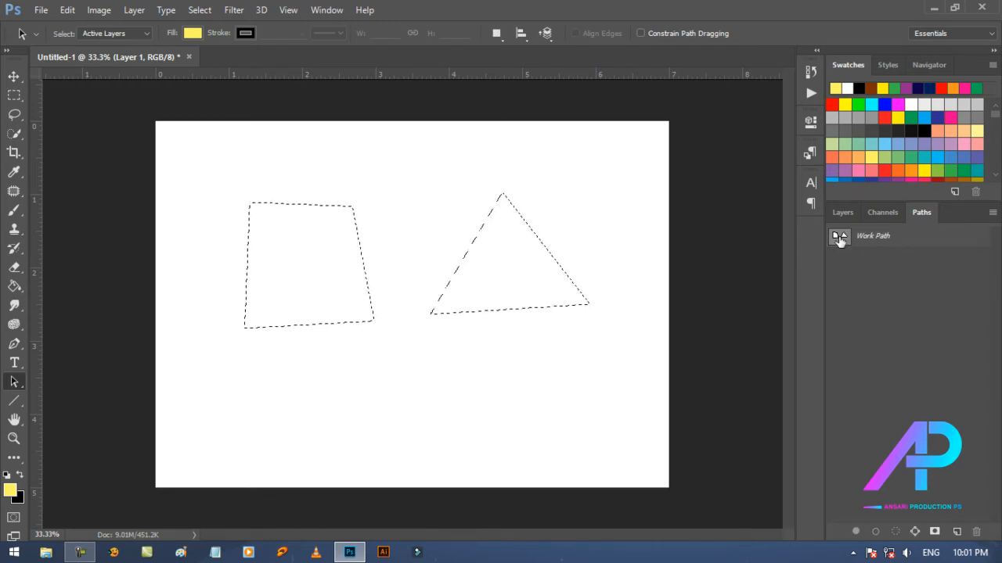
key(ctrl+d)
Step: Load the Work Path as a selection again and fill the shapes on Layer 1 with the yellow foreground color using the Paint Bucket Tool
click(854, 244)
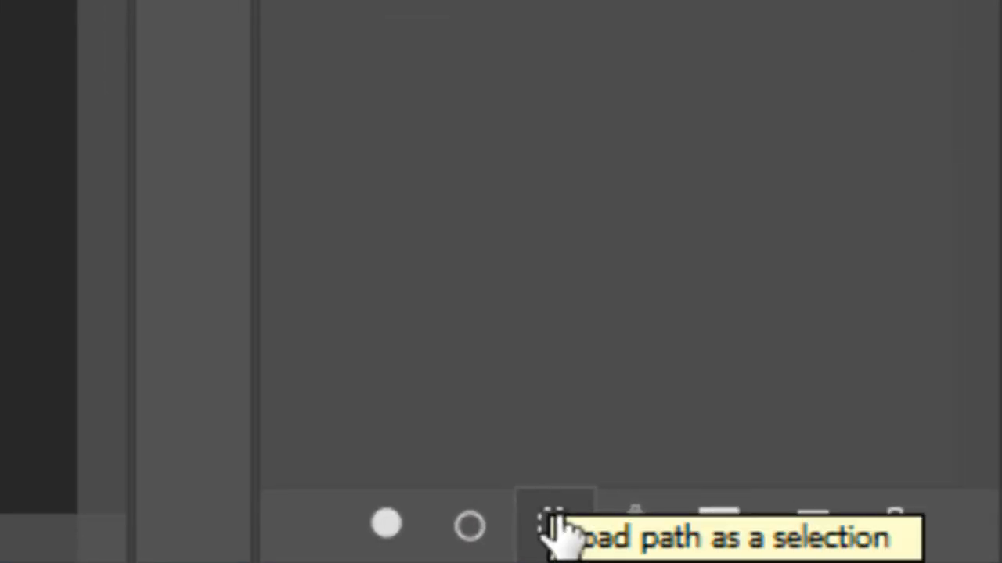
click(553, 528)
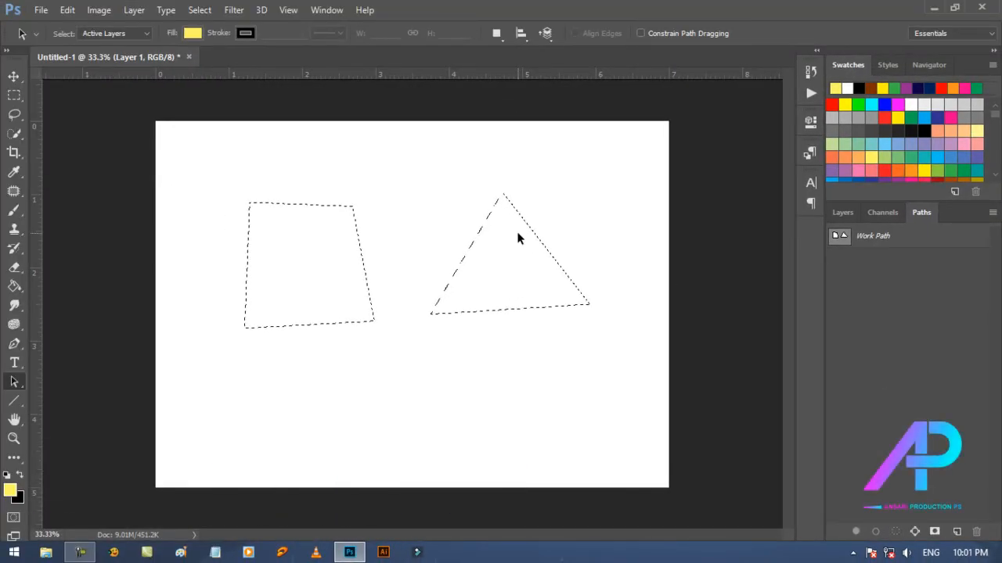
click(851, 213)
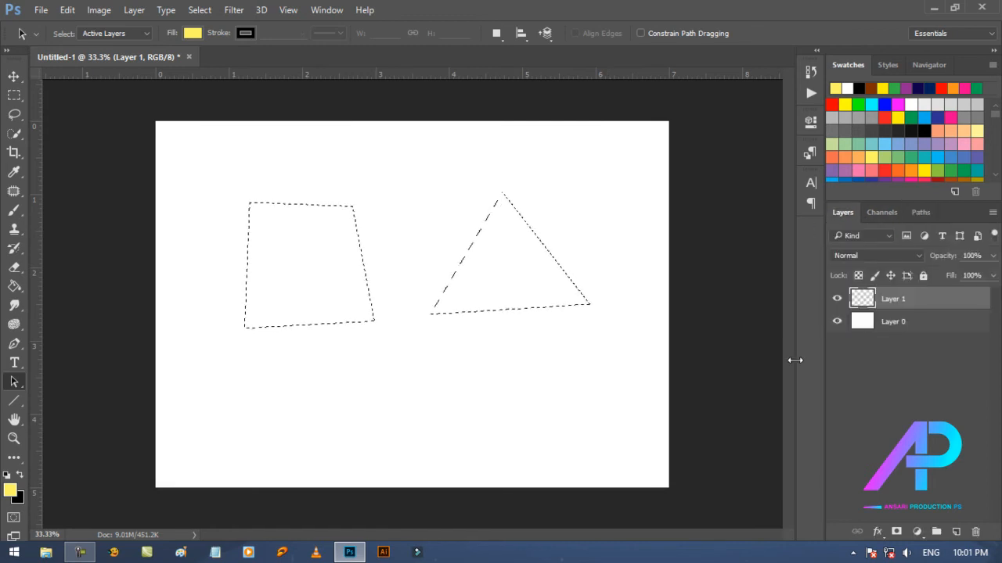
click(15, 286)
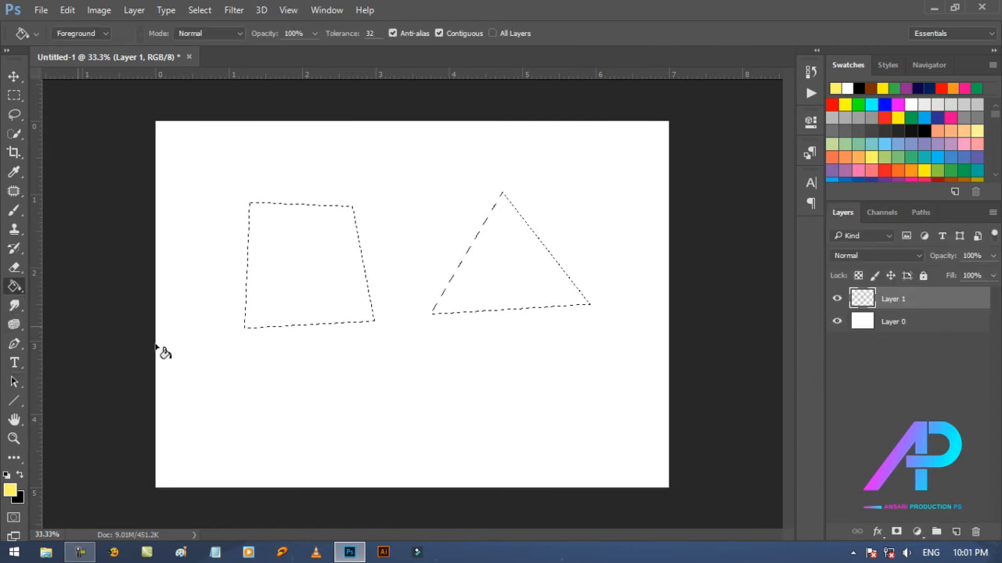
click(330, 266)
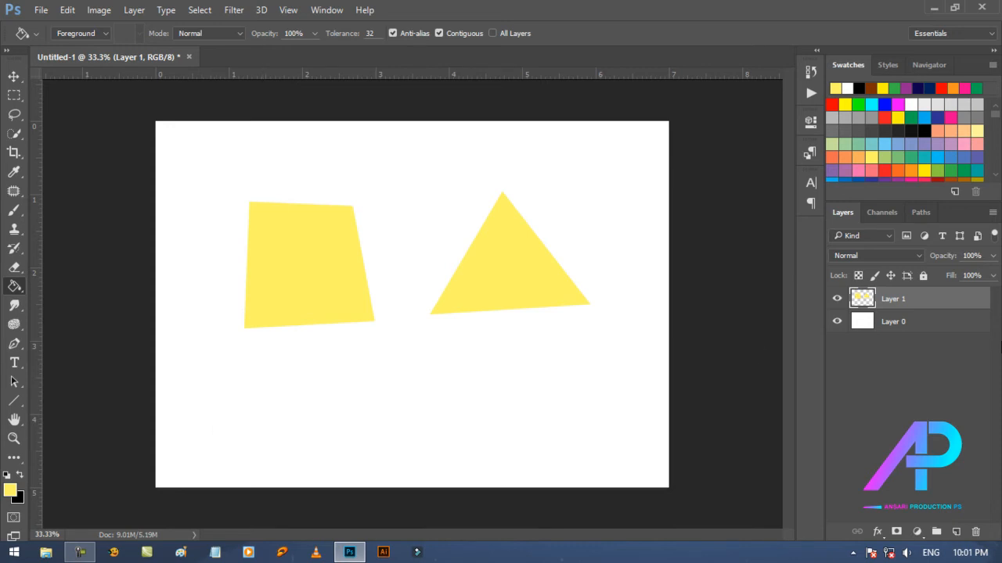
Step: Delete Layer 1 with its yellow fills, show the Work Path outlines again, and return to the layer list
drag(949, 305, 960, 372)
drag(975, 531, 975, 531)
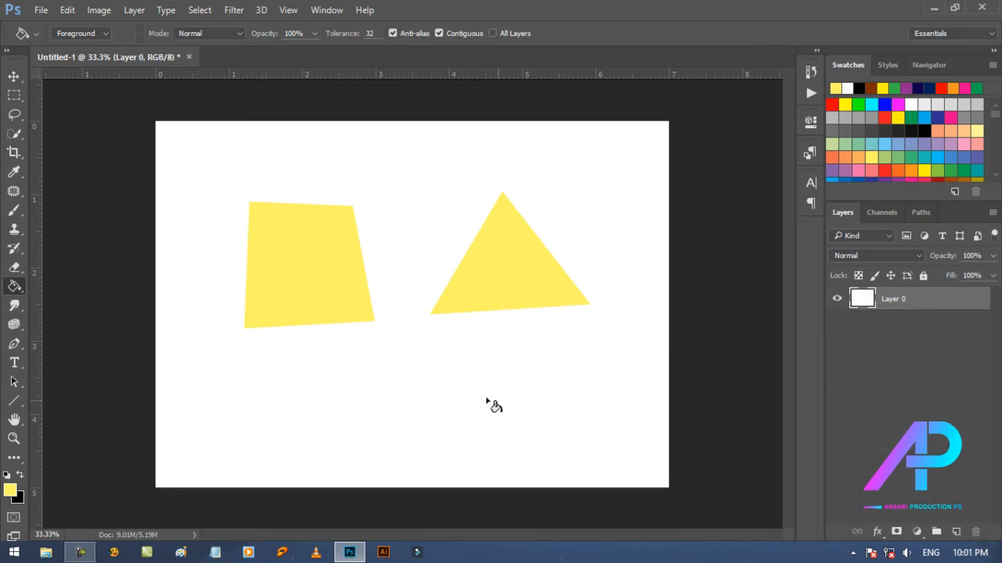
click(920, 214)
click(836, 237)
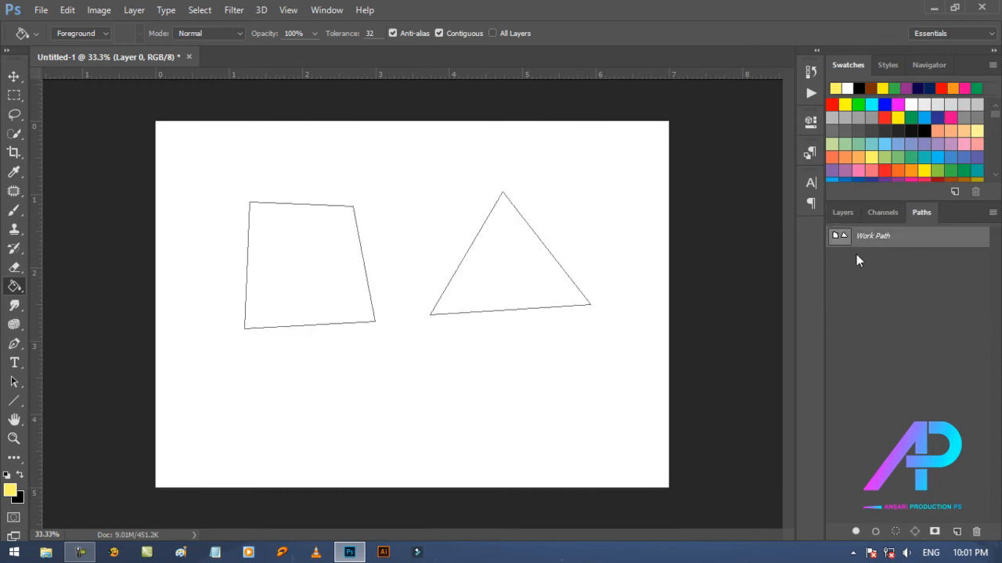
click(842, 217)
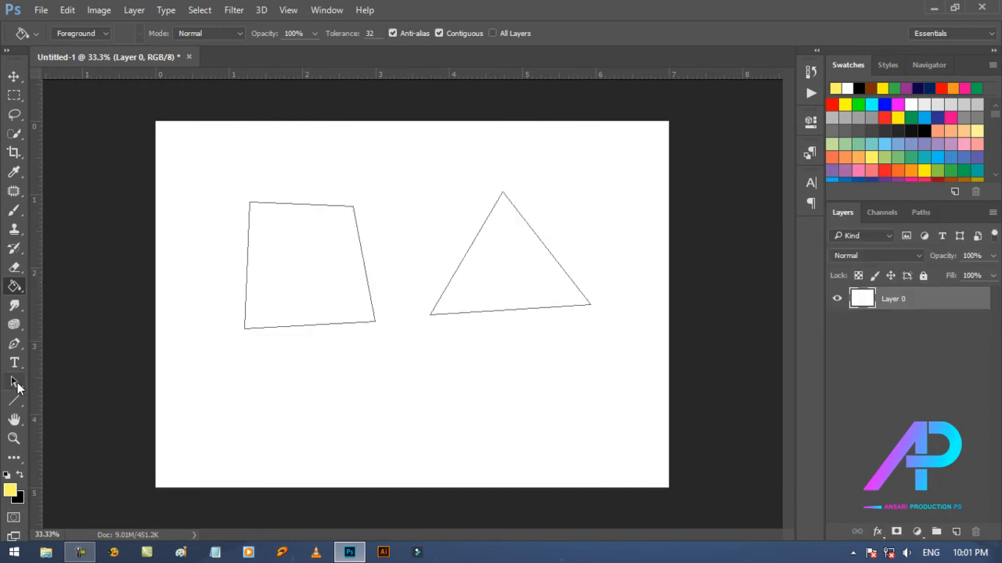
Step: Move the triangle and the quadrilateral slightly down with the Path Selection Tool, and deselect both
drag(17, 383, 76, 382)
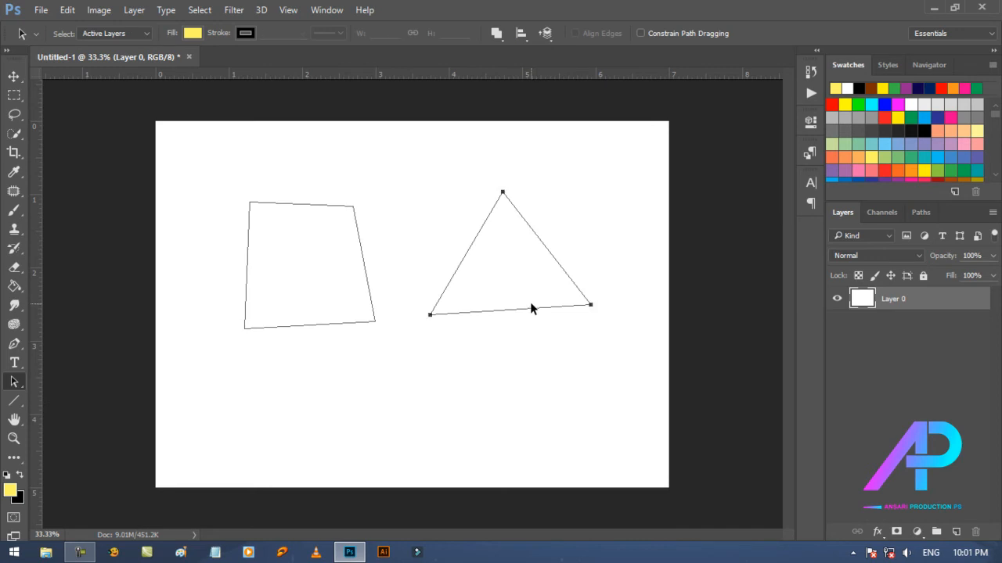
drag(530, 307, 534, 346)
click(329, 309)
drag(328, 309, 334, 358)
mouse_move(510, 342)
mouse_down()
mouse_move(505, 328)
mouse_move(510, 349)
mouse_up()
click(520, 387)
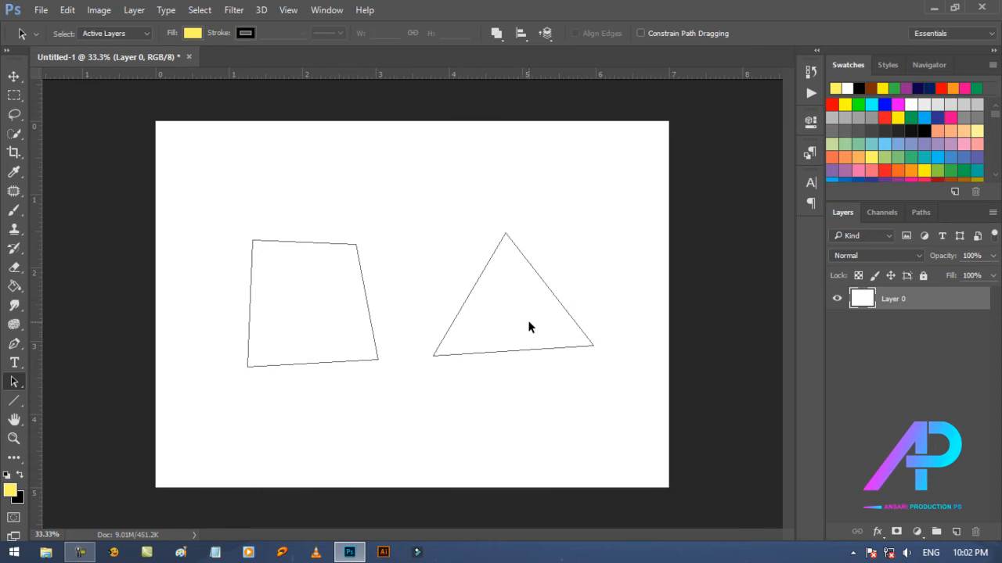
Step: Delete the Work Path containing the quadrilateral and the triangle
click(910, 218)
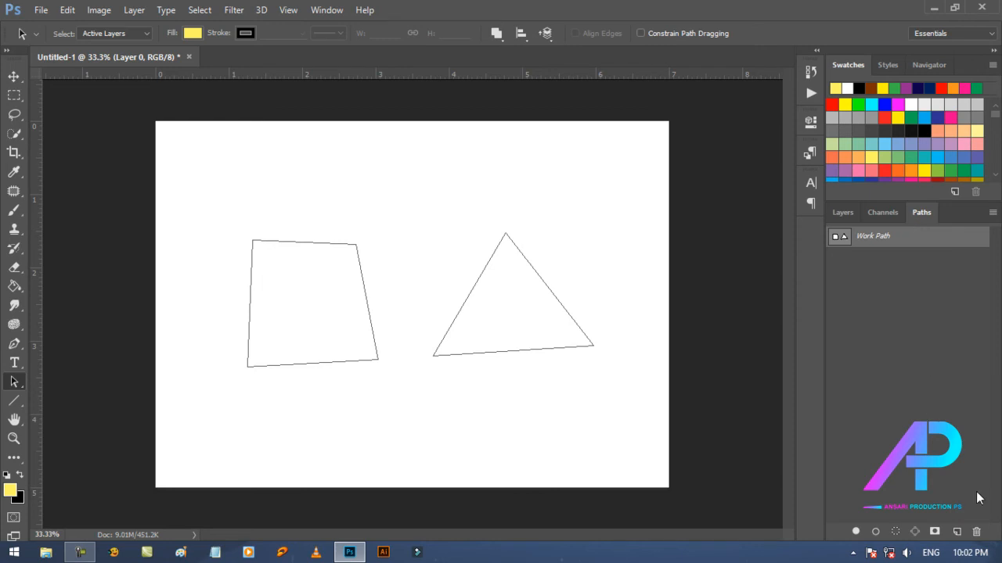
click(976, 532)
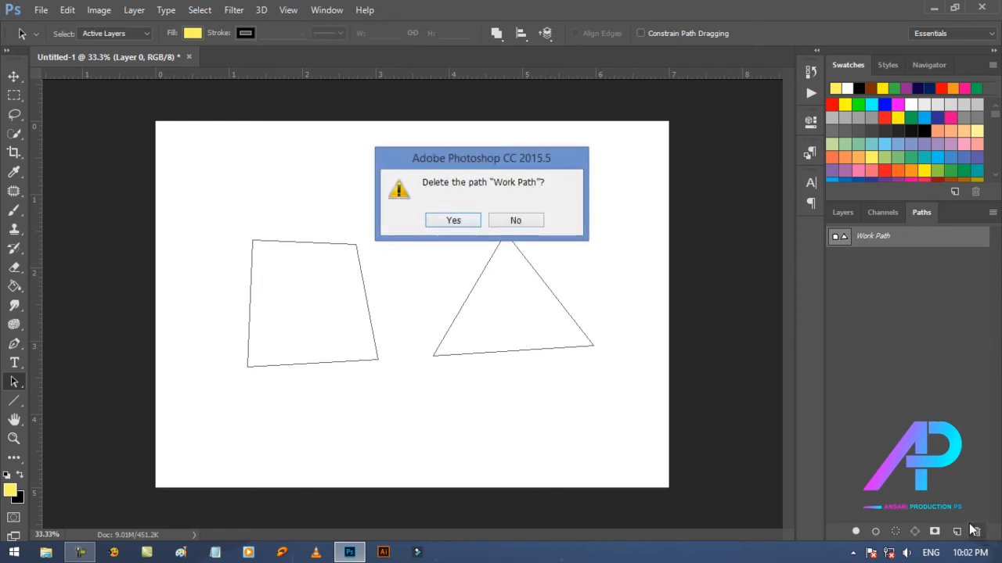
click(452, 221)
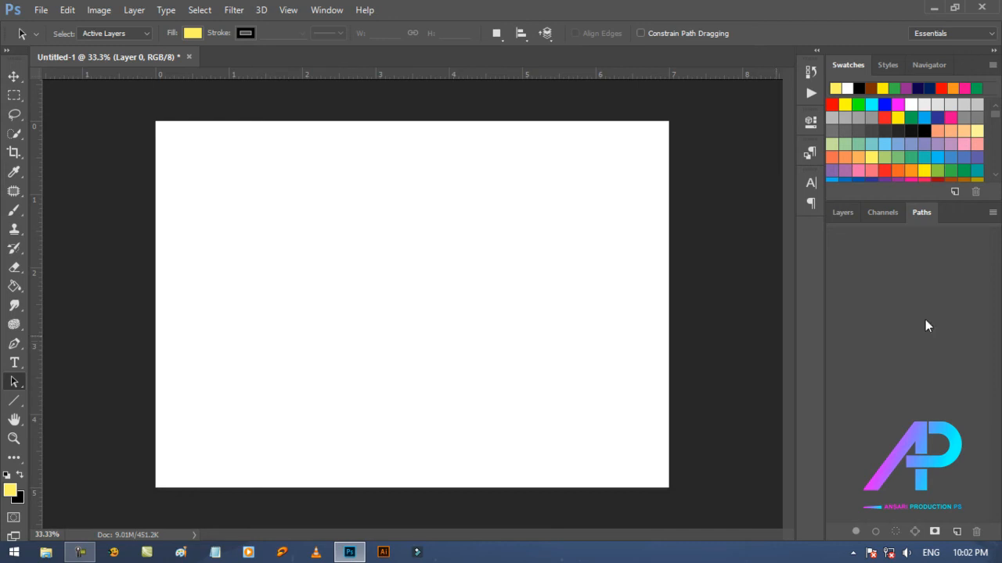
Step: Return to the layer list and draw a large closed triangular path in the middle of the canvas with the Pen Tool
click(839, 213)
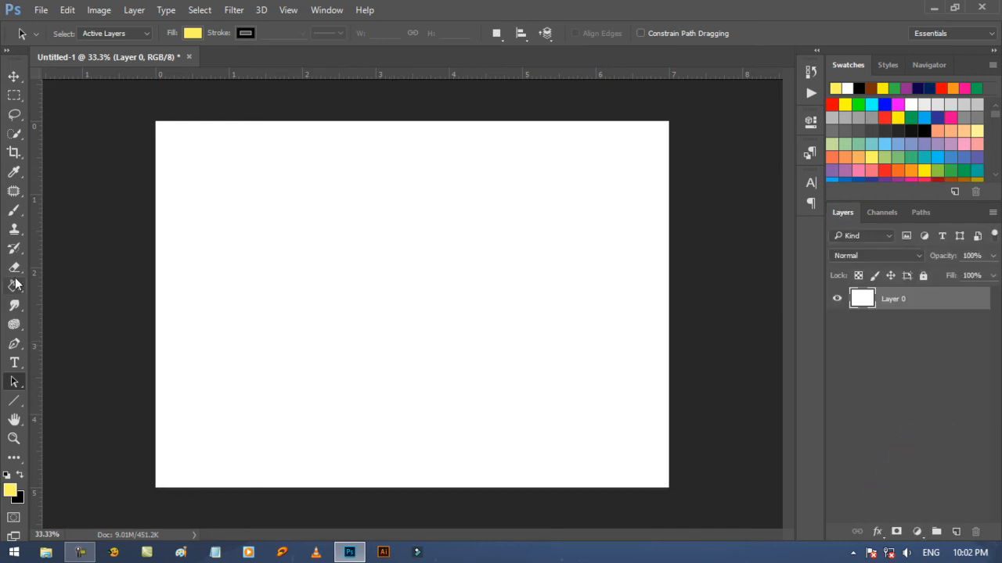
click(14, 344)
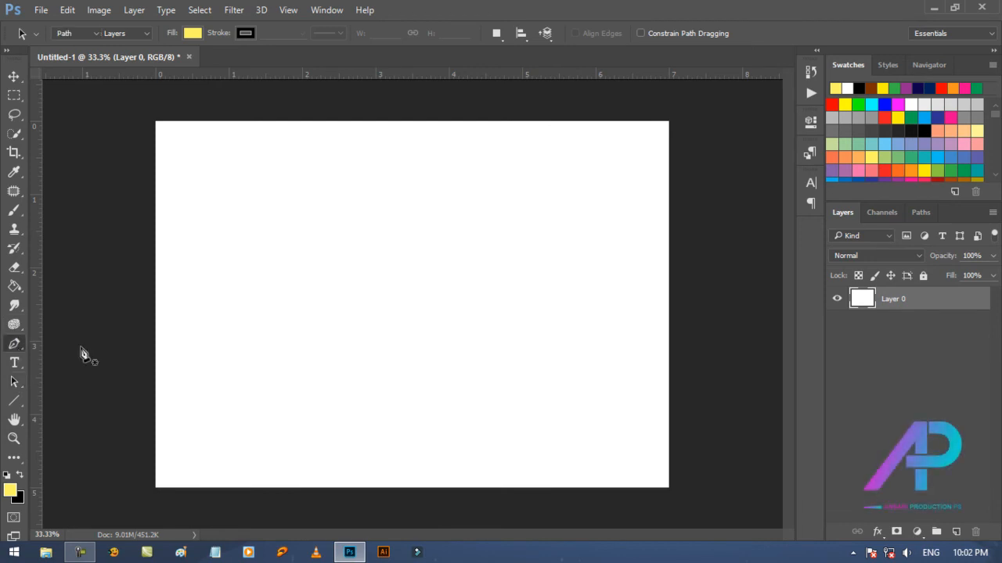
click(397, 239)
click(297, 396)
click(531, 395)
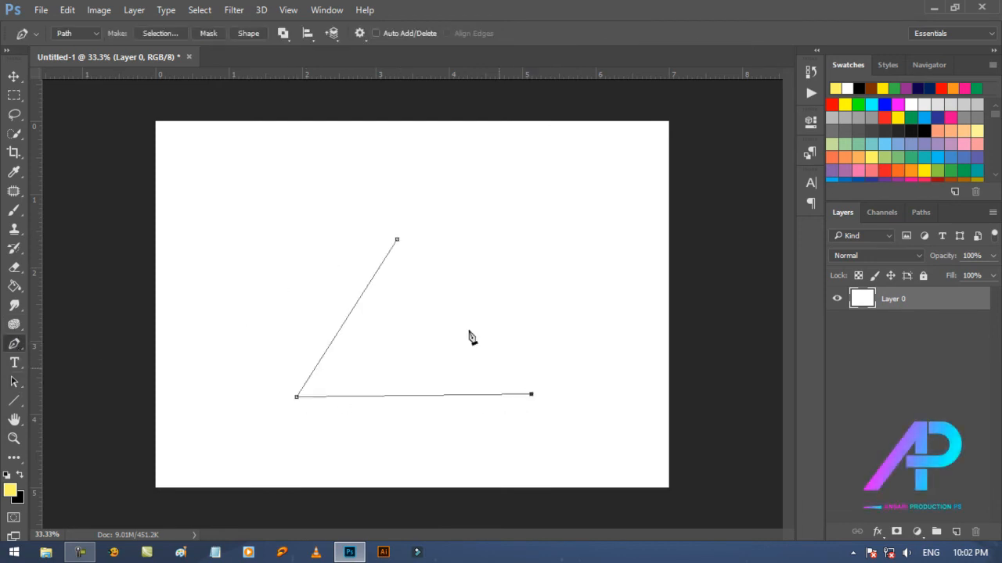
click(400, 248)
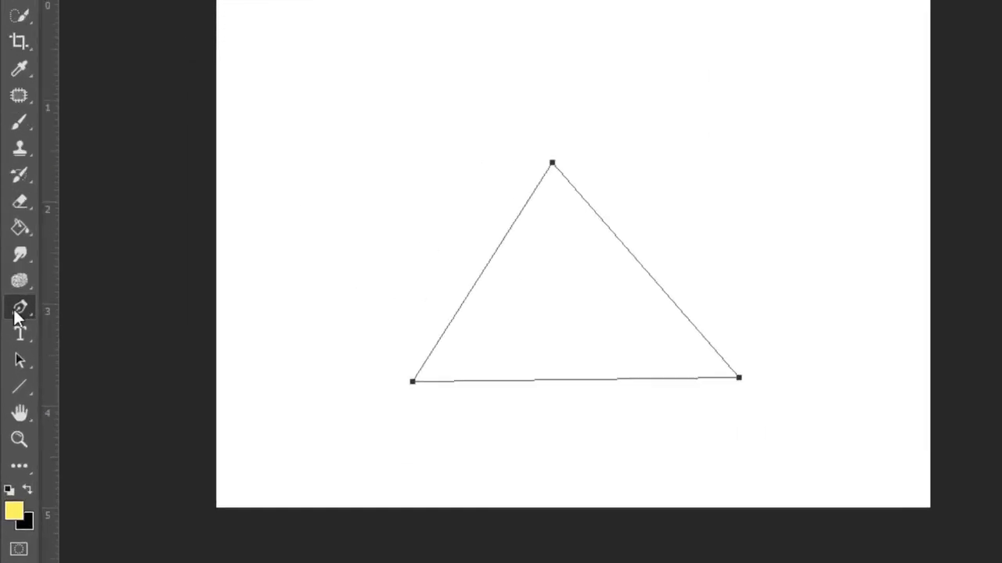
Step: Round the triangle's top corner with the Convert Point Tool, restore it to a sharp corner, and switch to the Move Tool
right_click(12, 345)
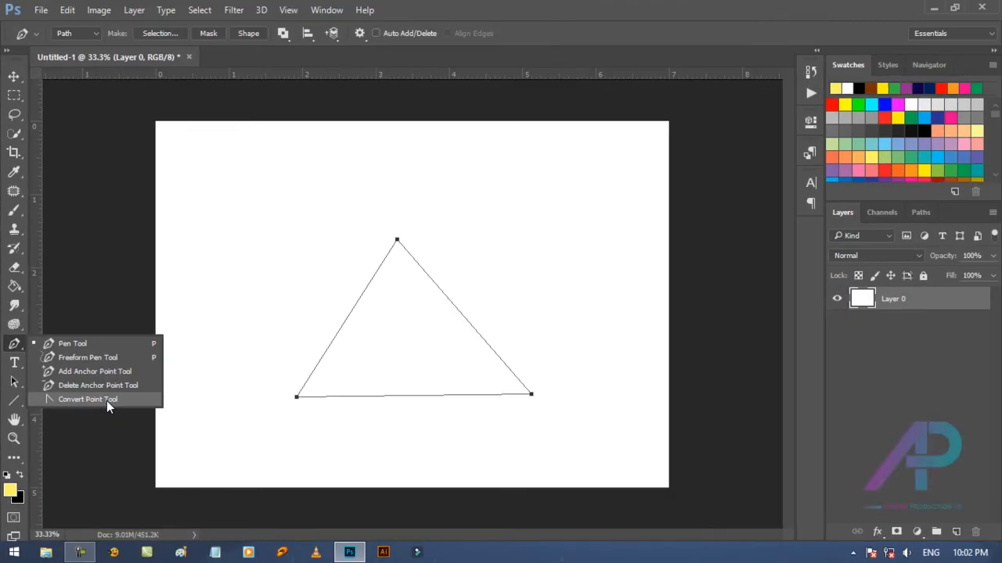
click(196, 373)
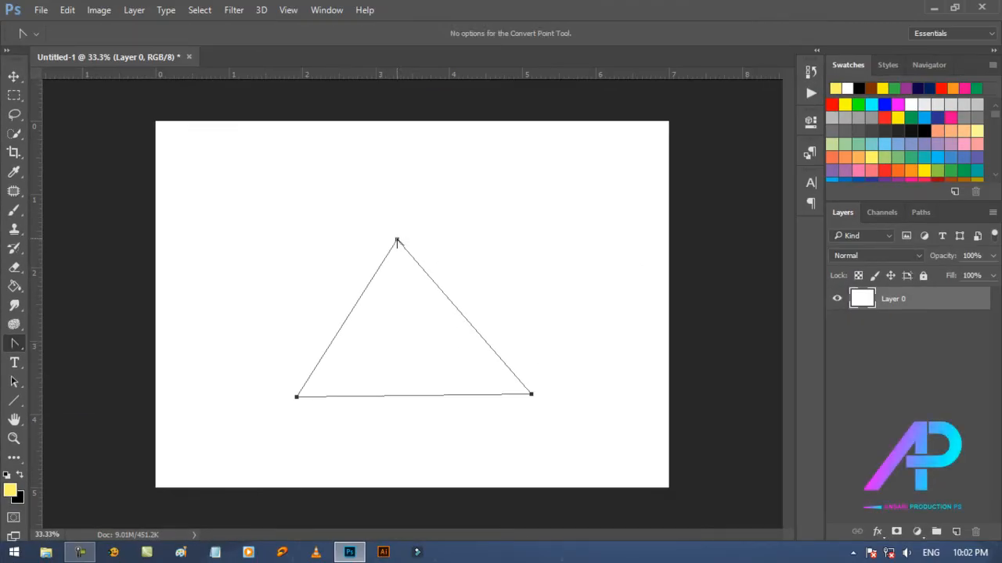
drag(397, 242, 225, 238)
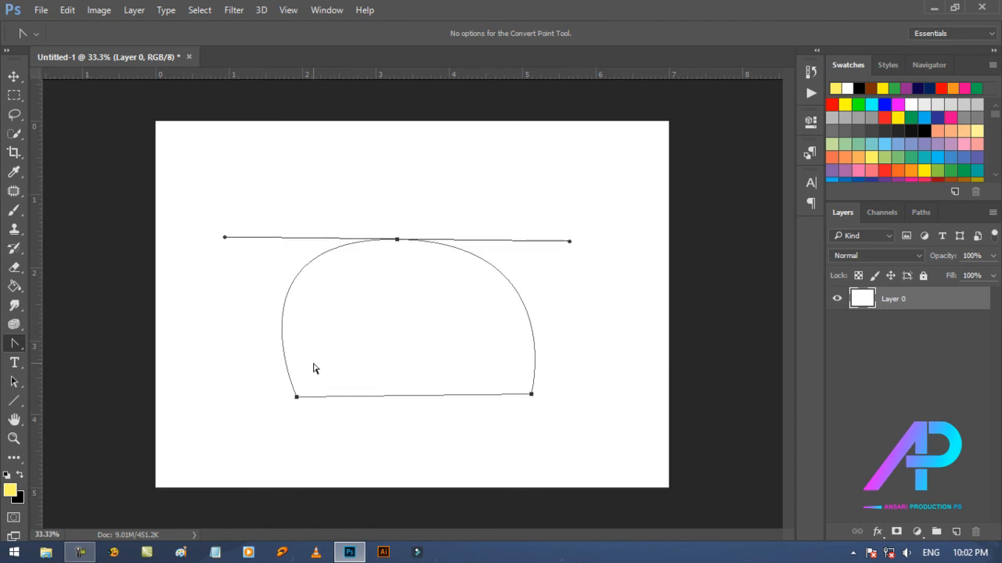
click(397, 240)
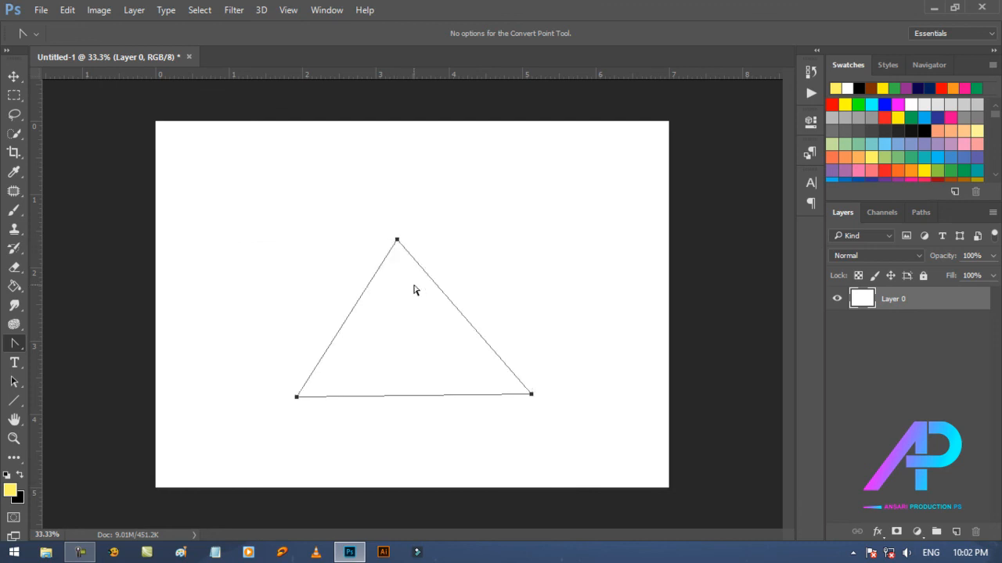
click(14, 76)
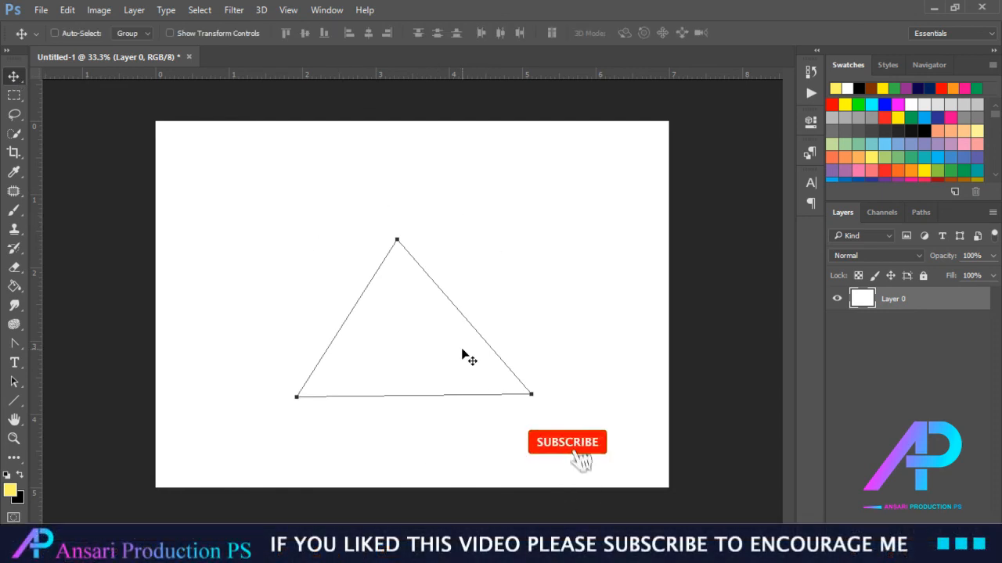